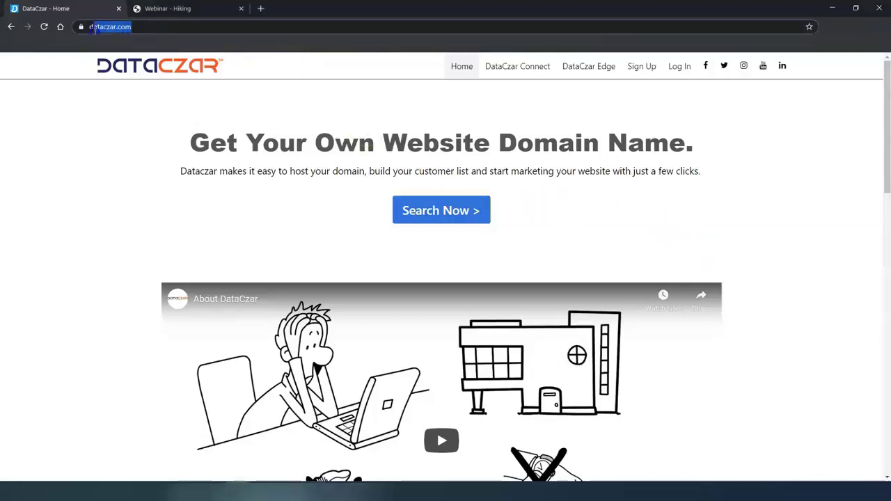
Log in to DataCzar with the saved account e-mail and the account password.
left_click(680, 69)
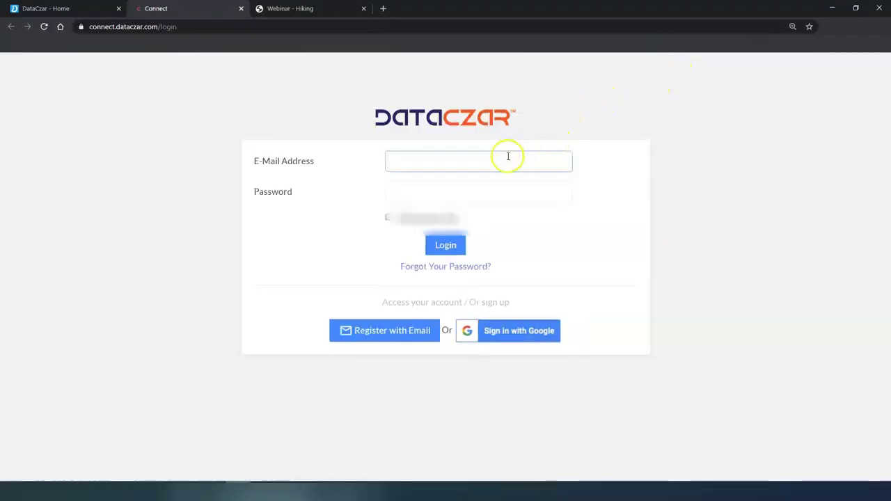
left_click(473, 186)
left_click(471, 190)
type("••")
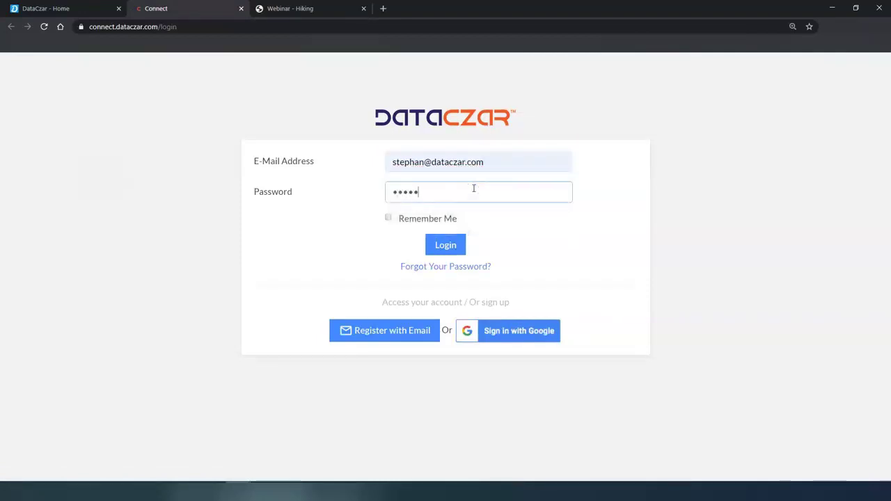
type("••••••••")
key("Return")
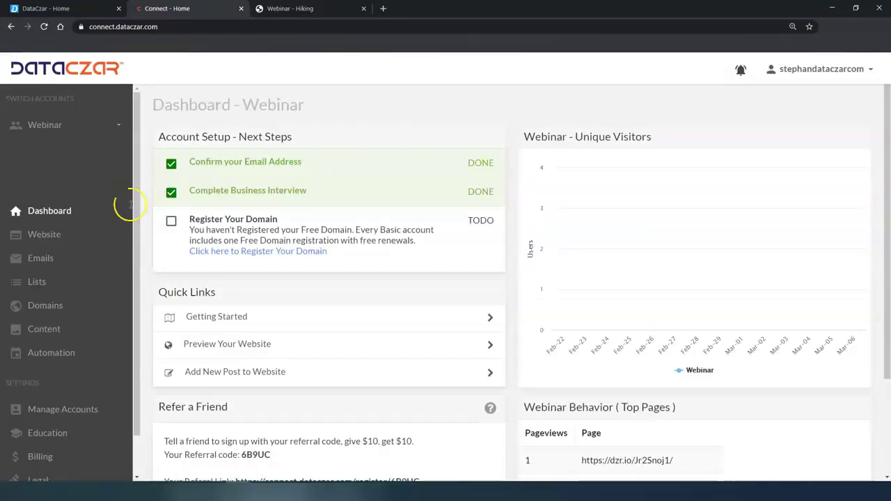
Close the DataCzar - Home tab, go full screen, and show the Webinar Website overview.
left_click(47, 215)
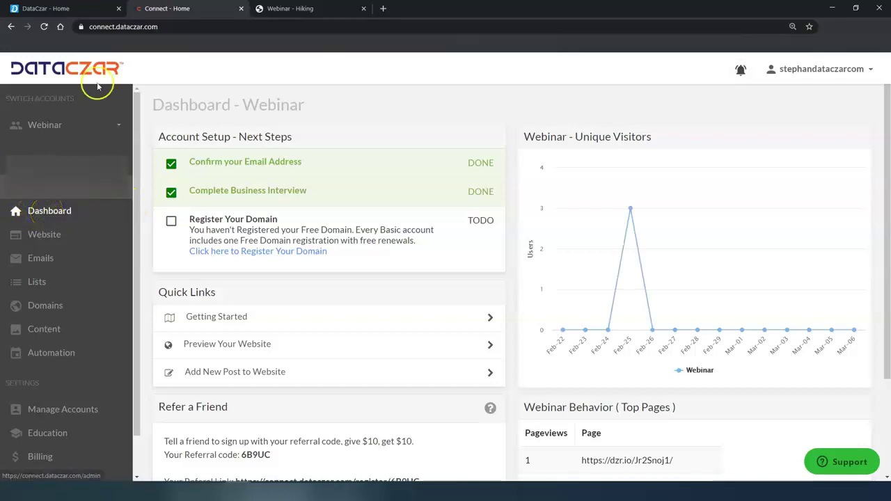
left_click(119, 9)
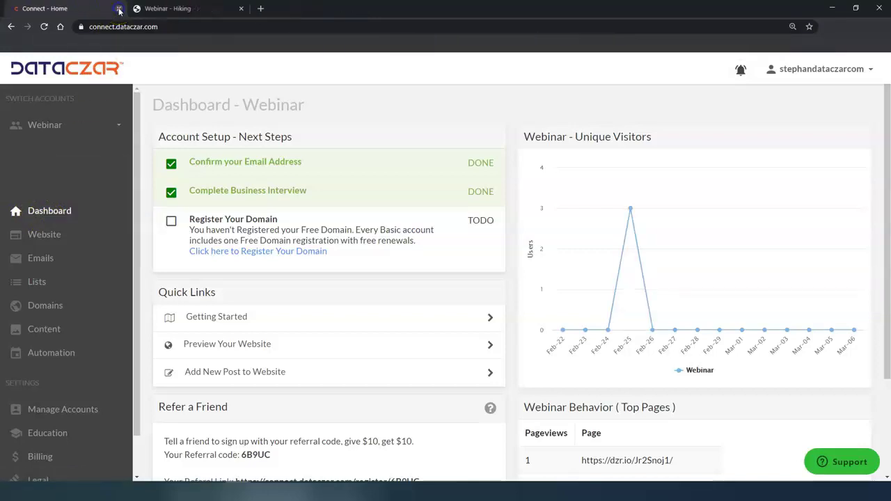
key("F11")
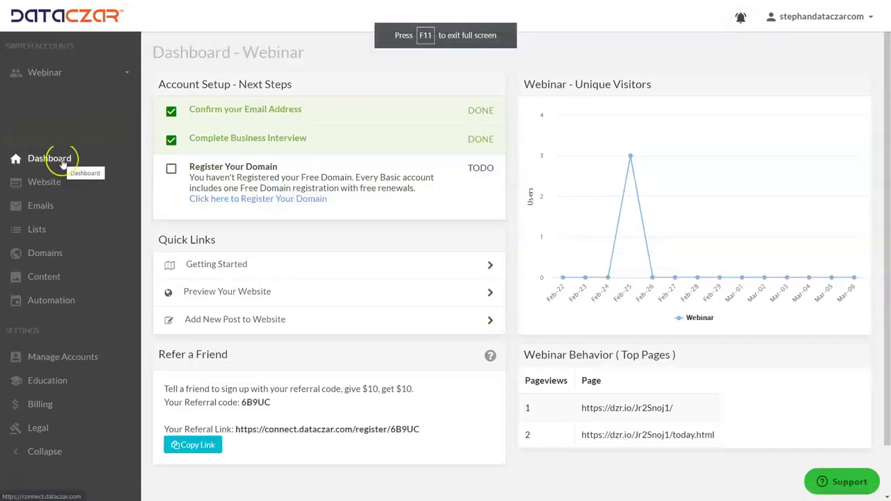
left_click(56, 183)
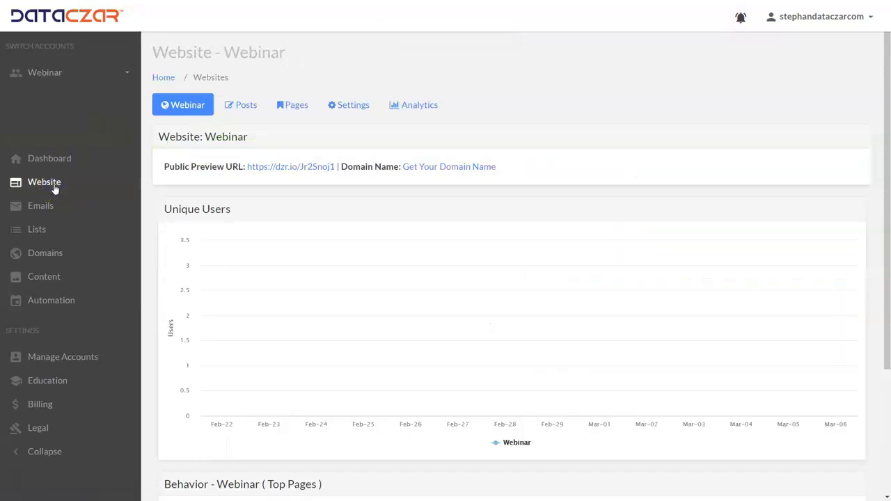
Switch to the Webinar - Hiking tab showing the published AAA Outdoor Scenes site.
left_click(206, 149)
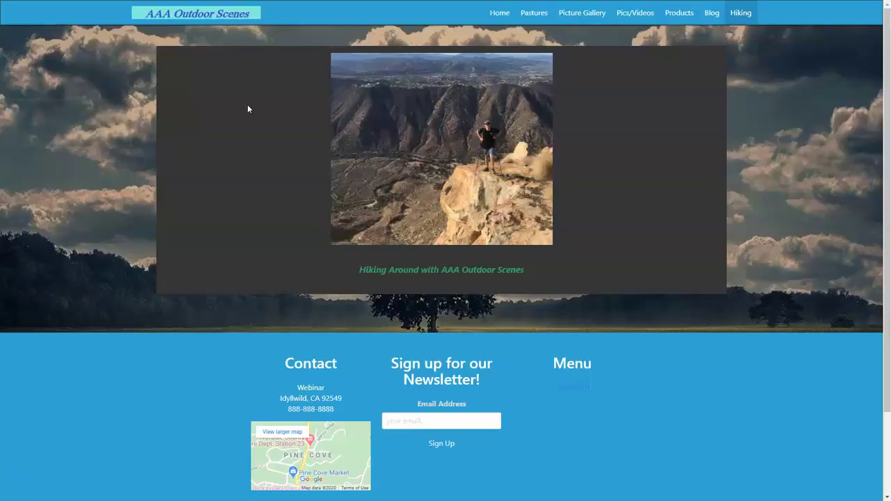
left_click(378, 68)
Browse the live site's Blog page, scrolling down through the posts and back up.
left_click(713, 14)
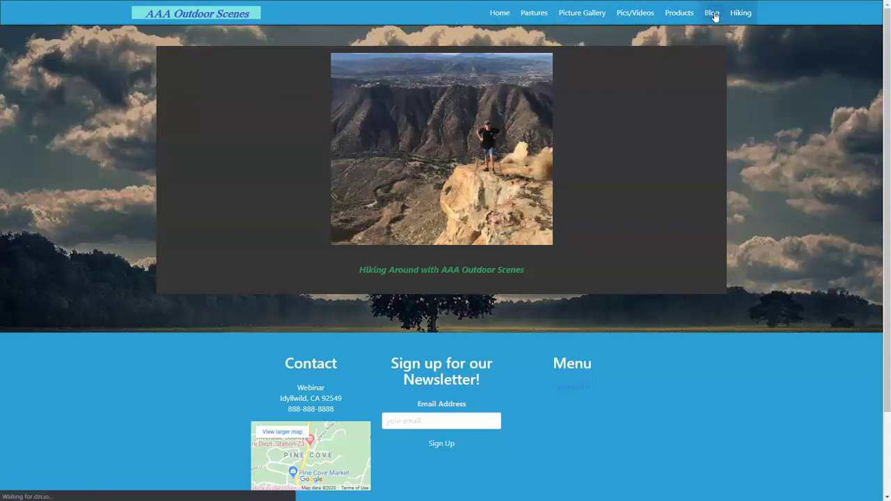
scroll(459, 278, "down", 15)
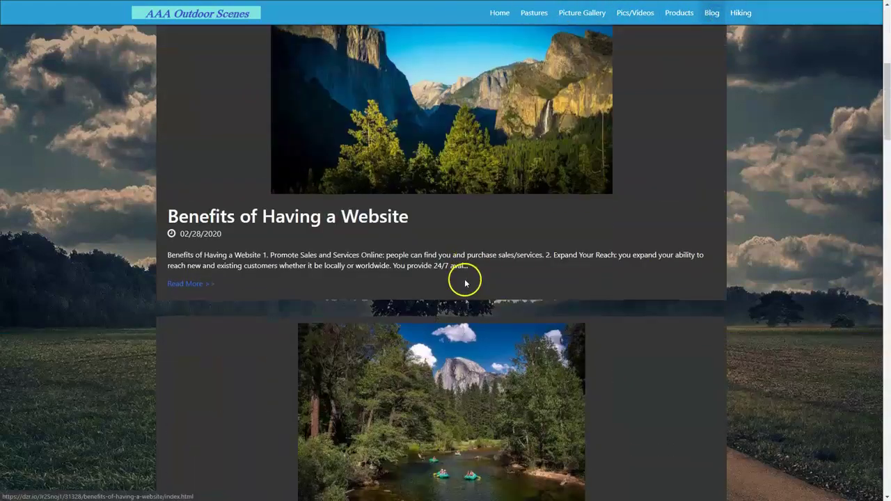
scroll(458, 284, "down", 18)
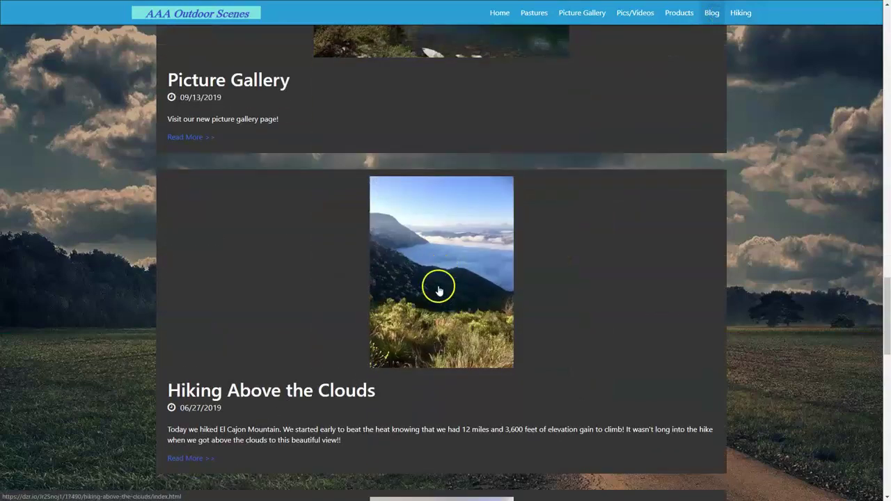
scroll(431, 283, "up", 5)
scroll(430, 285, "up", 20)
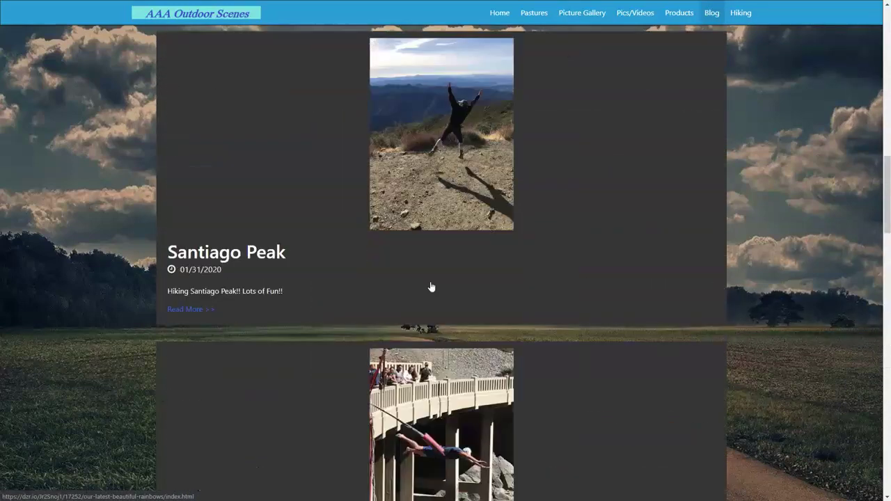
scroll(430, 286, "up", 1)
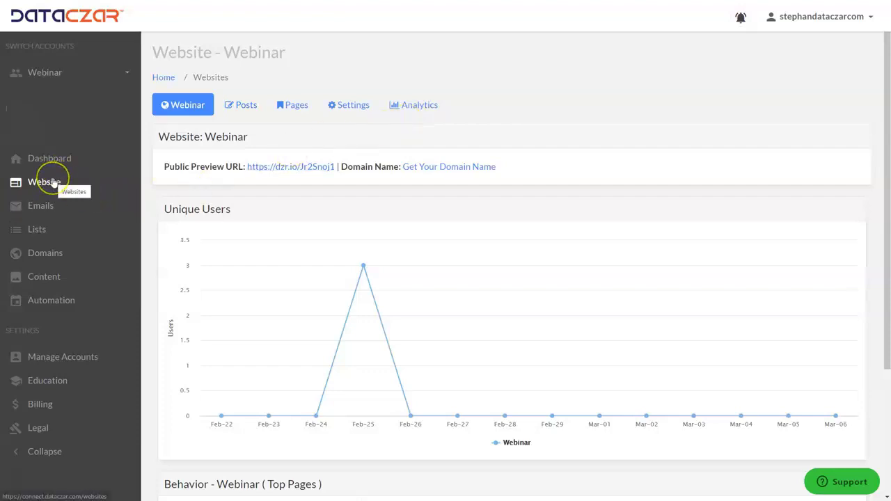
Show the Webinar Posts list and scroll through its eight live posts.
left_click(242, 106)
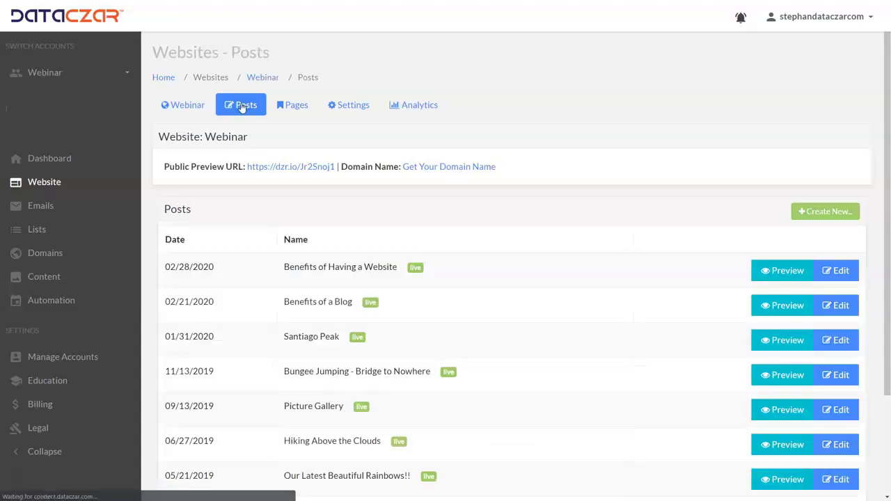
scroll(334, 390, "down", 3)
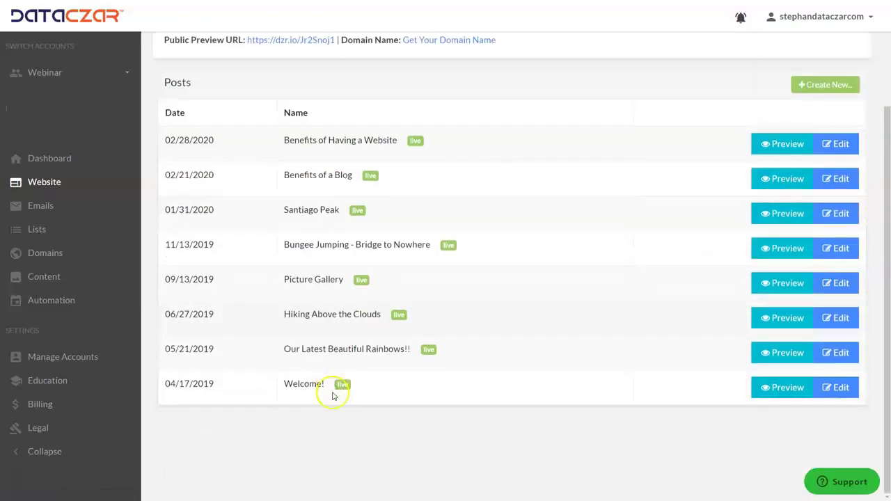
scroll(332, 396, "up", 3)
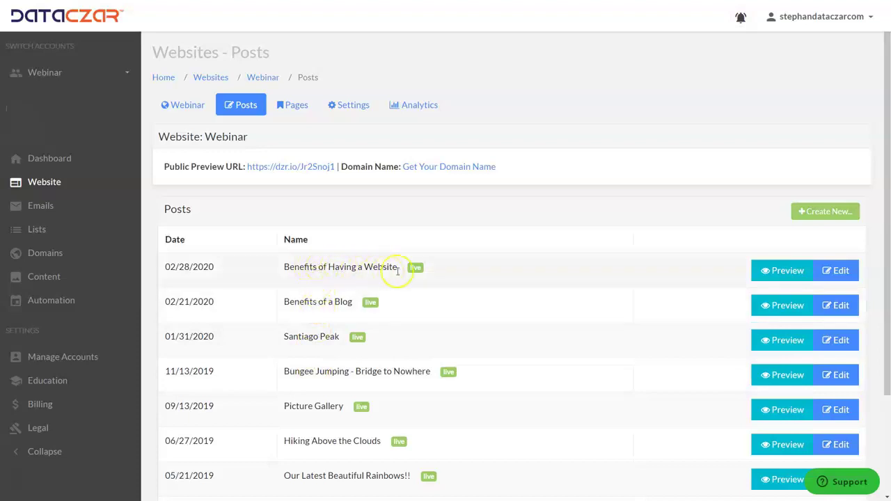
Set the Category of 'Benefits of Having a Website' to Benefits and update the post.
left_click(840, 272)
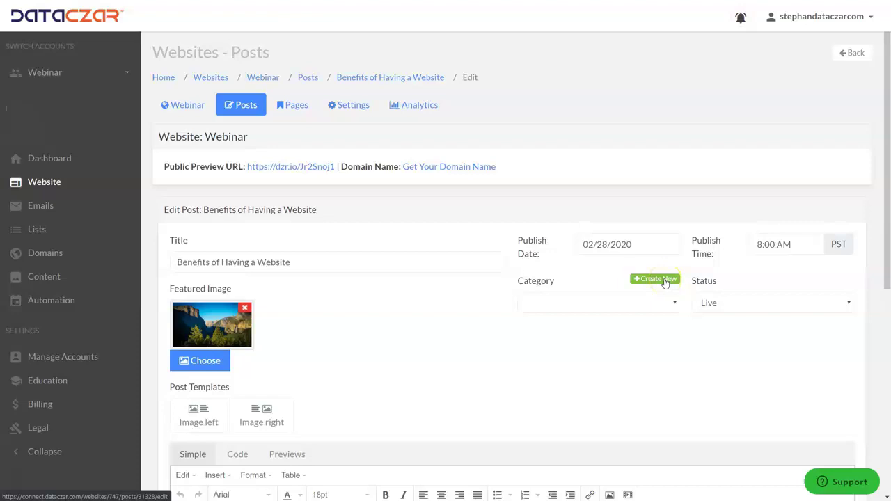
left_click(669, 308)
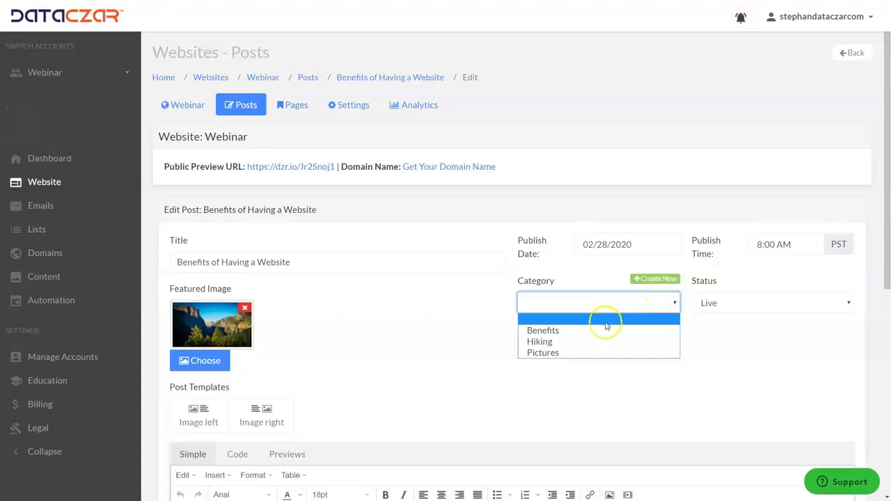
left_click(564, 333)
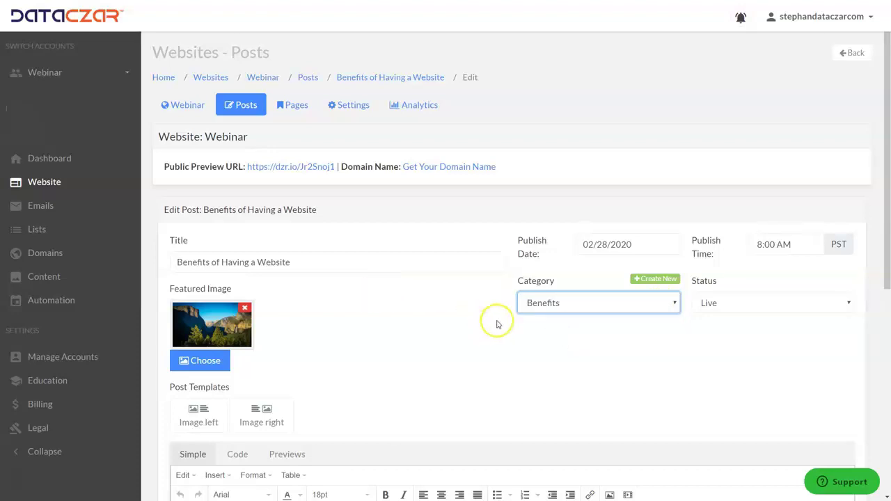
scroll(403, 317, "down", 5)
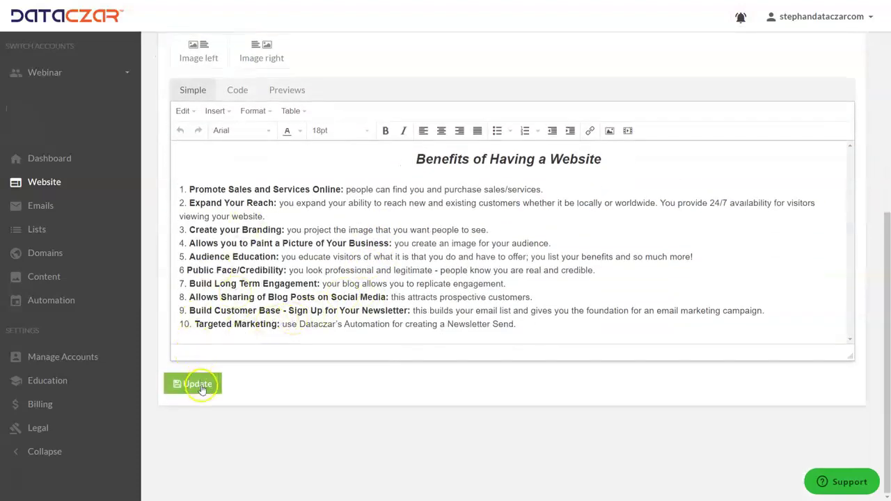
left_click(200, 389)
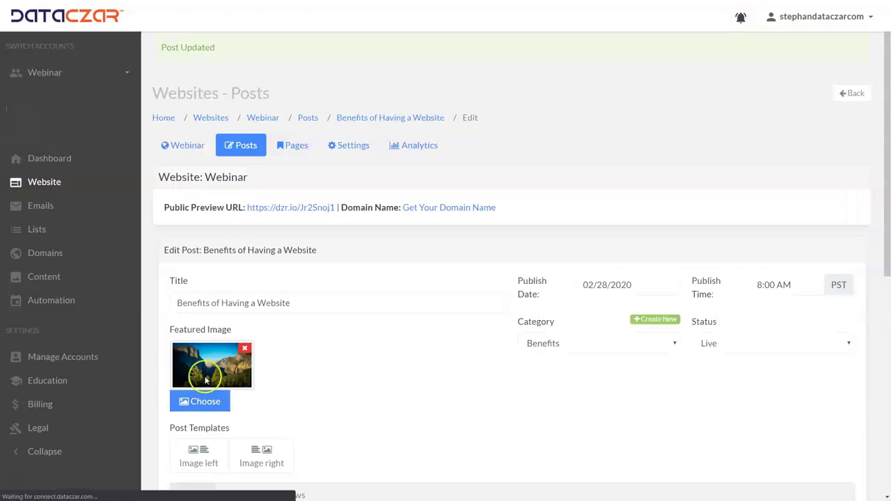
Return to the Webinar Posts list and scroll through it.
left_click(241, 146)
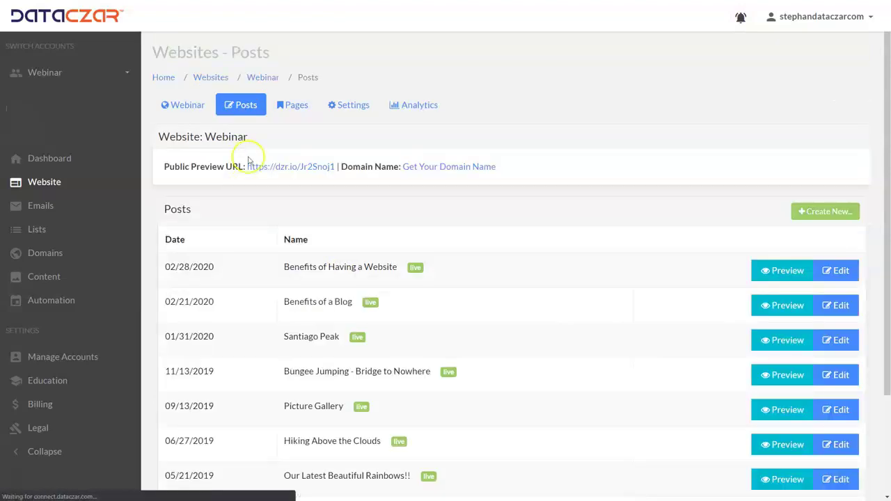
scroll(356, 265, "down", 3)
scroll(356, 352, "up", 2)
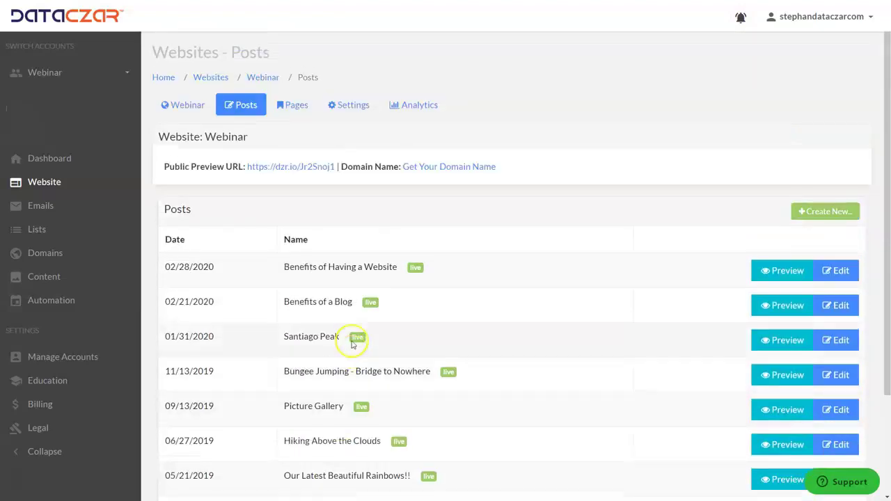
From the Pages list, start a new page titled Benefits.
left_click(298, 106)
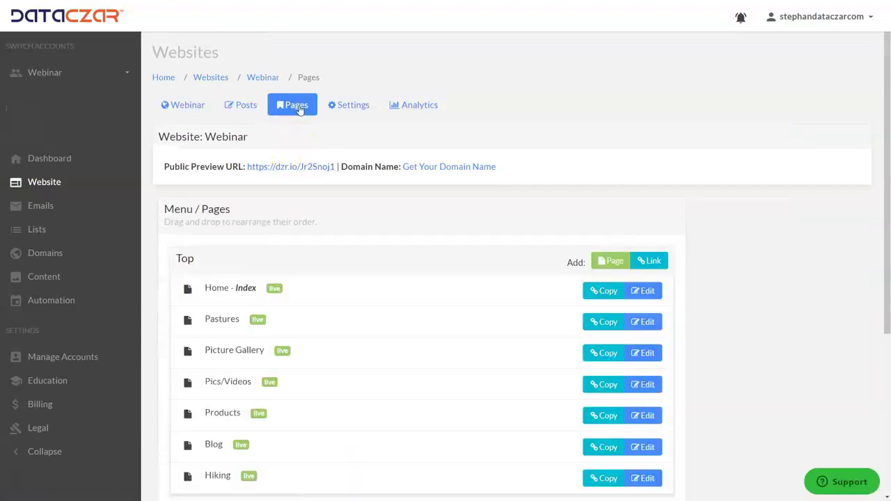
left_click(614, 262)
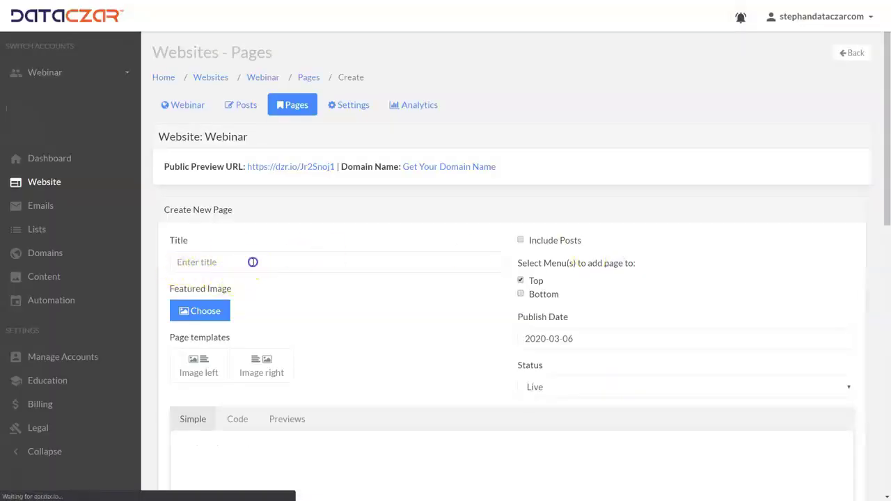
left_click(252, 262)
type("Benefits")
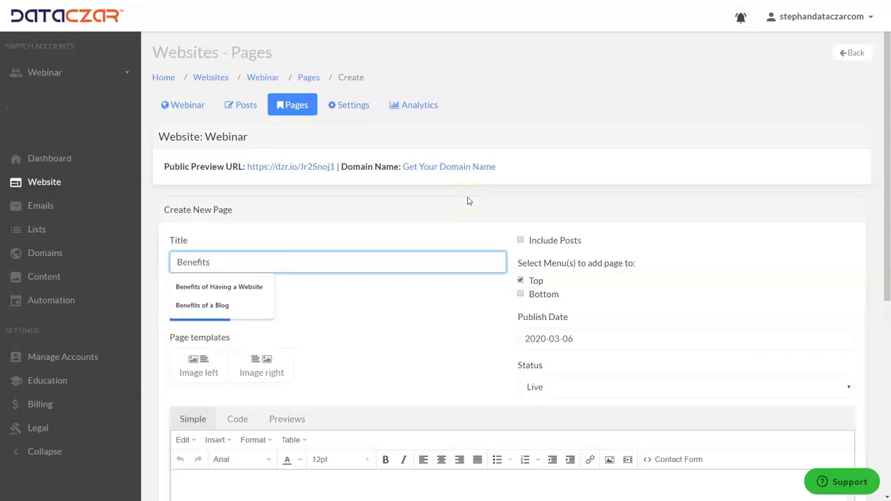
Make the Benefits page include posts filtered to the Benefits category.
left_click(521, 241)
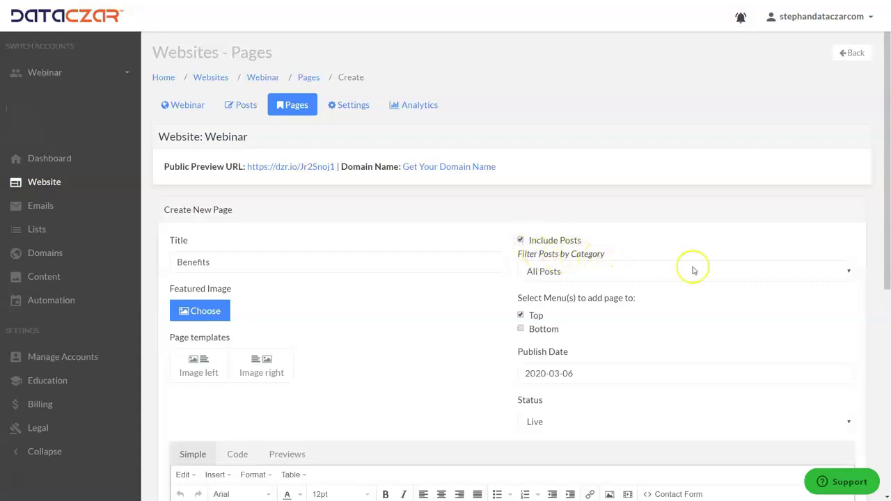
left_click(729, 272)
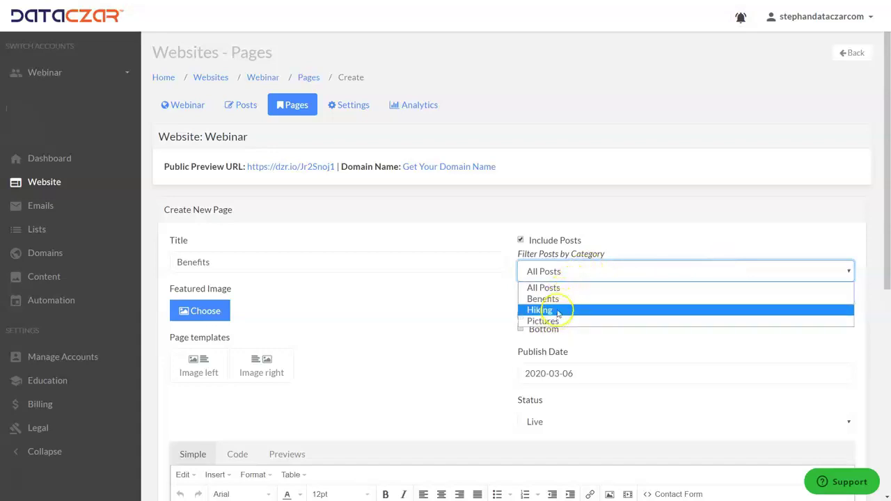
left_click(553, 299)
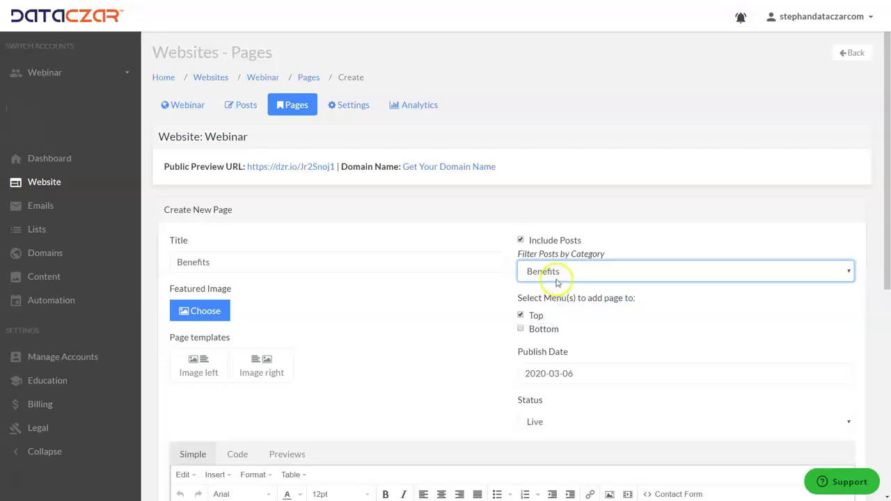
scroll(456, 327, "down", 2)
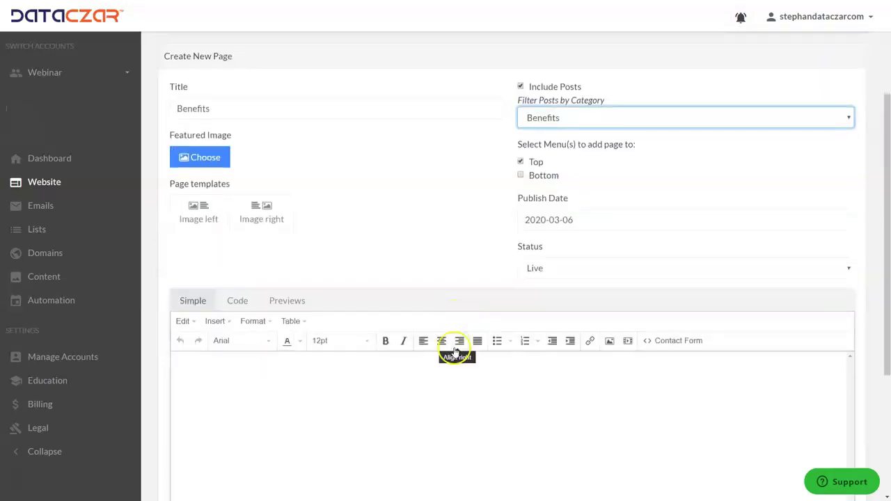
Write a Benefits heading in the page body, centred, coloured, bold and italic.
left_click(475, 367)
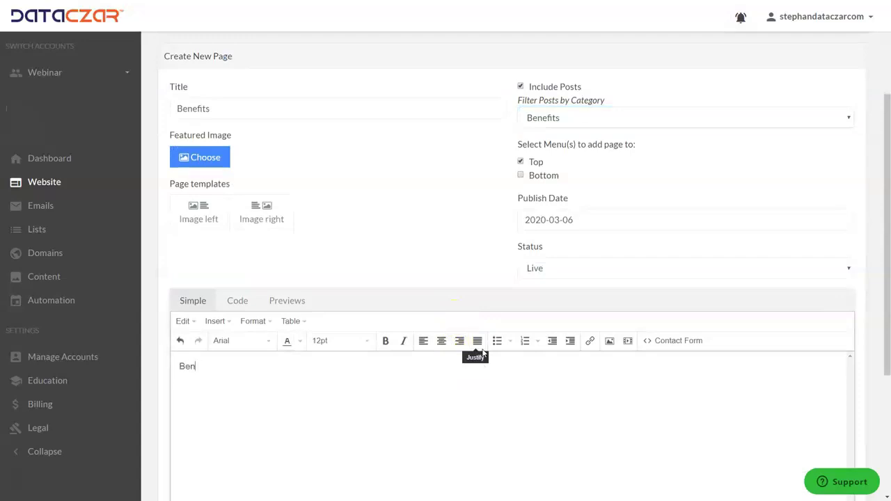
left_click_drag(241, 370, 139, 367)
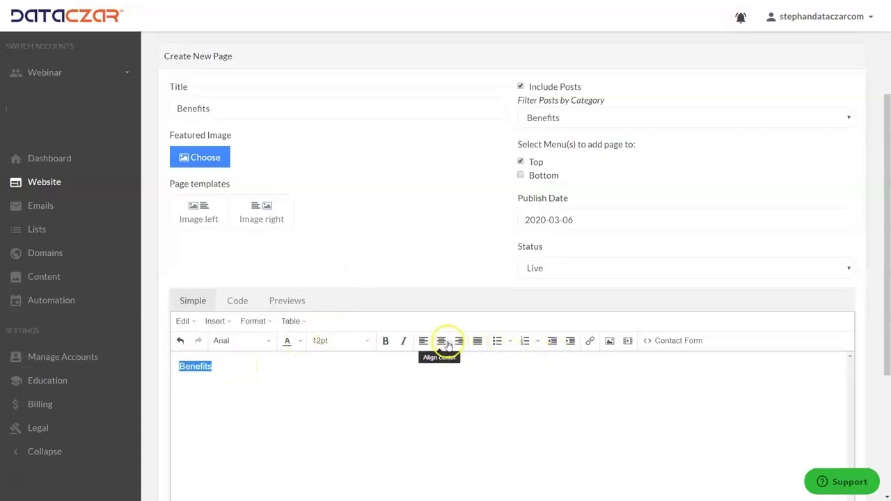
left_click(443, 341)
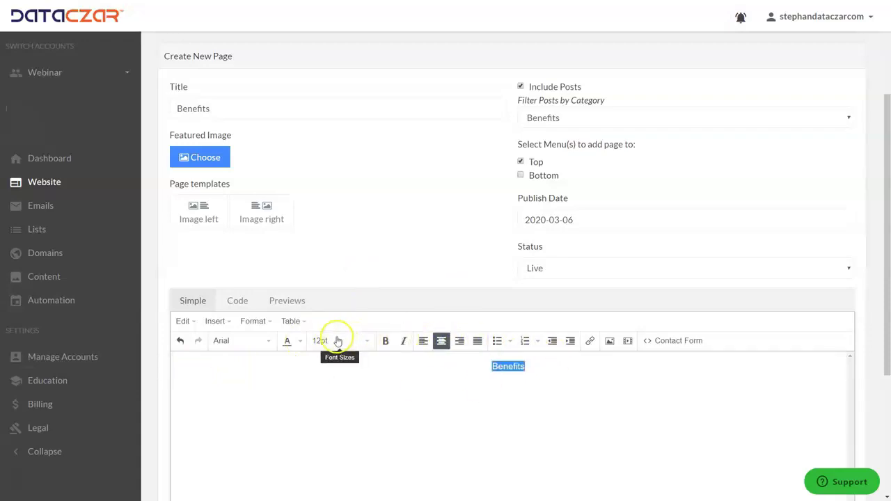
left_click(288, 341)
left_click(301, 341)
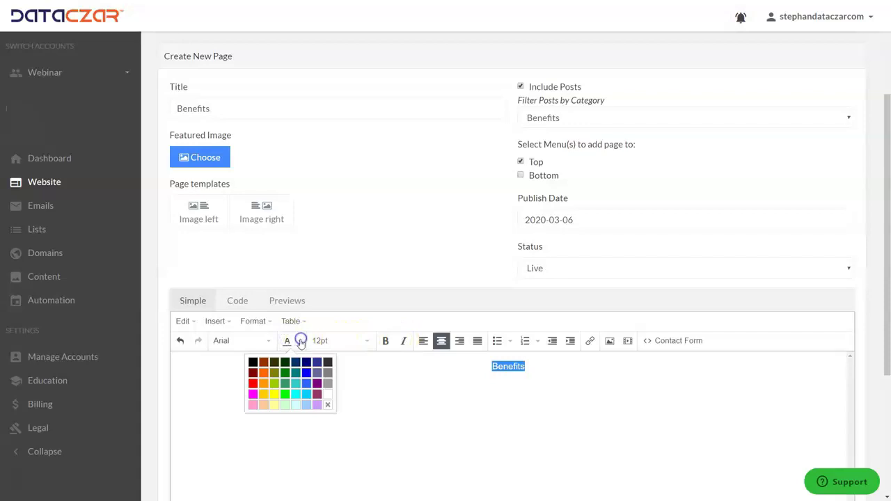
left_click(285, 382)
left_click(385, 340)
left_click(403, 341)
Set the Benefits heading to 18pt and create the page.
left_click(367, 340)
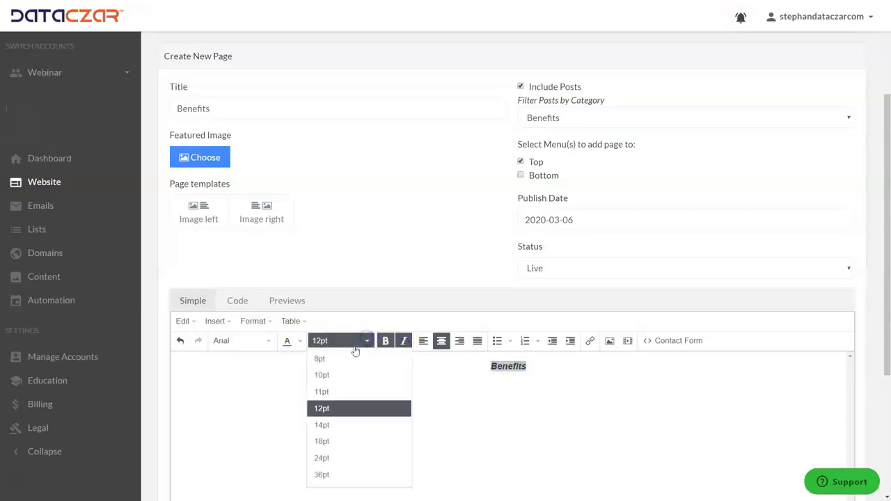
left_click(325, 423)
scroll(293, 416, "down", 3)
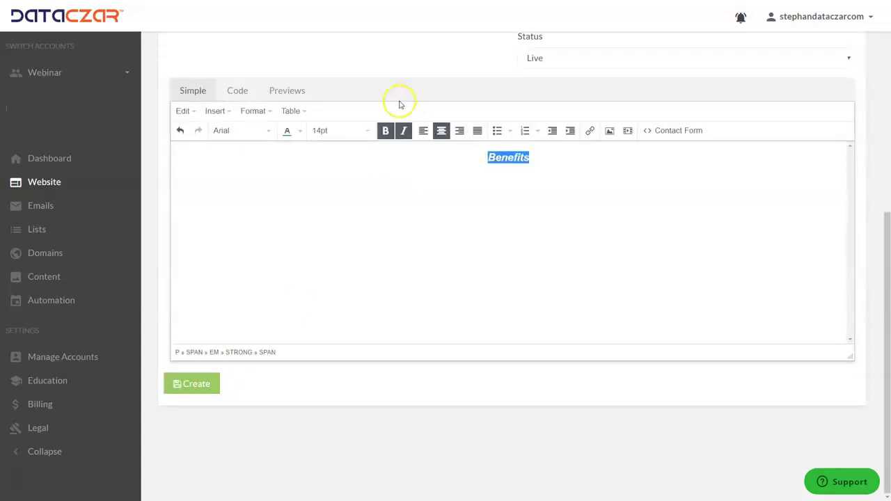
left_click(368, 130)
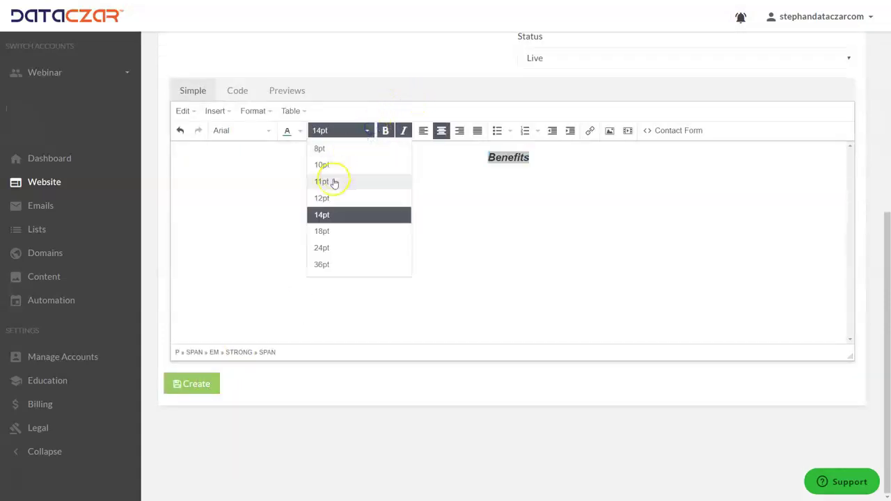
left_click(325, 231)
left_click(206, 384)
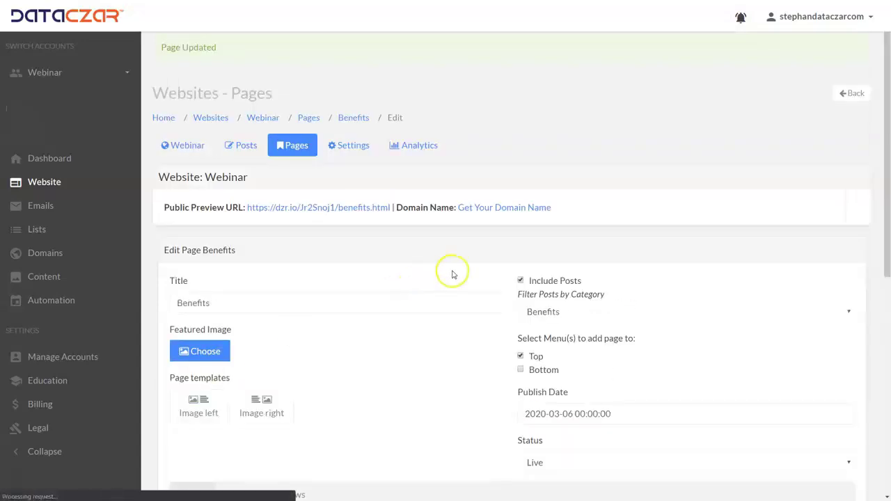
Confirm Benefits is listed among the Top menu pages, then start another new page.
left_click(305, 144)
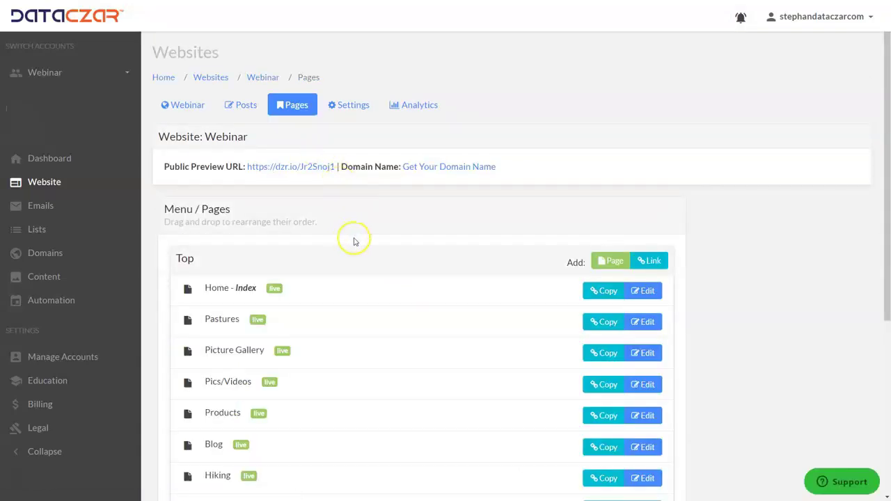
scroll(373, 255, "down", 1)
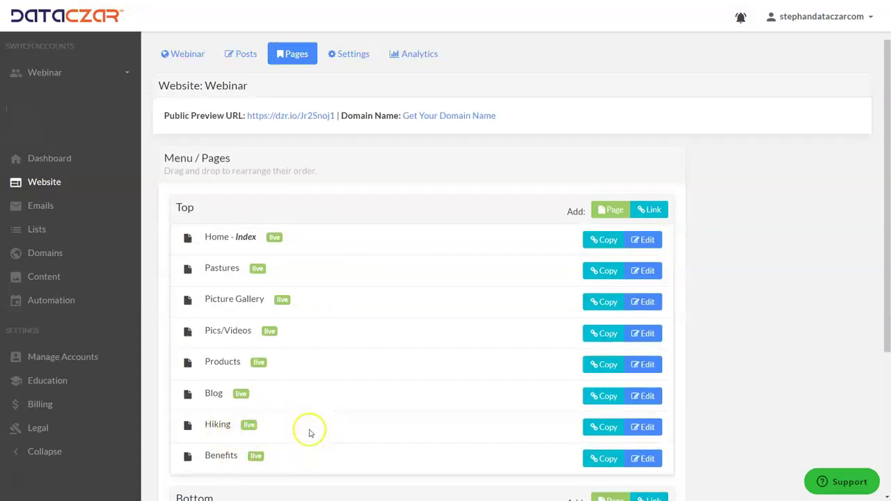
left_click(615, 209)
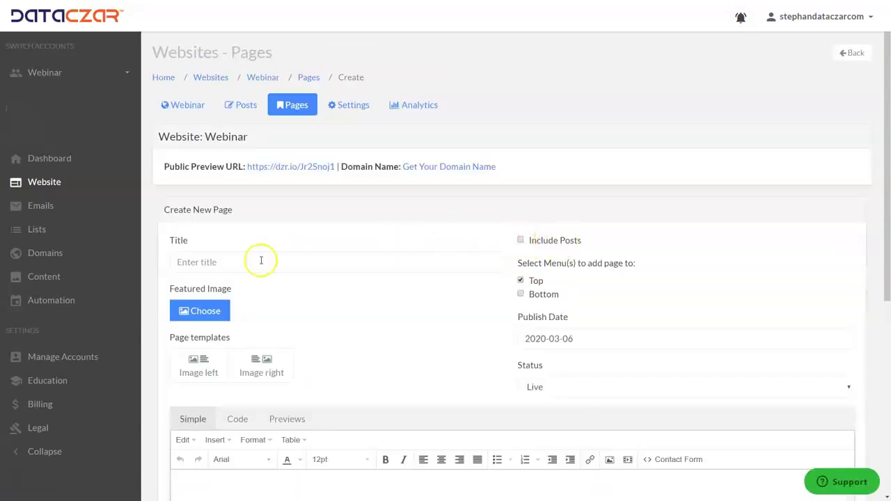
Title the new page Pictures and include only Pictures-category posts.
left_click(232, 262)
type("Pic")
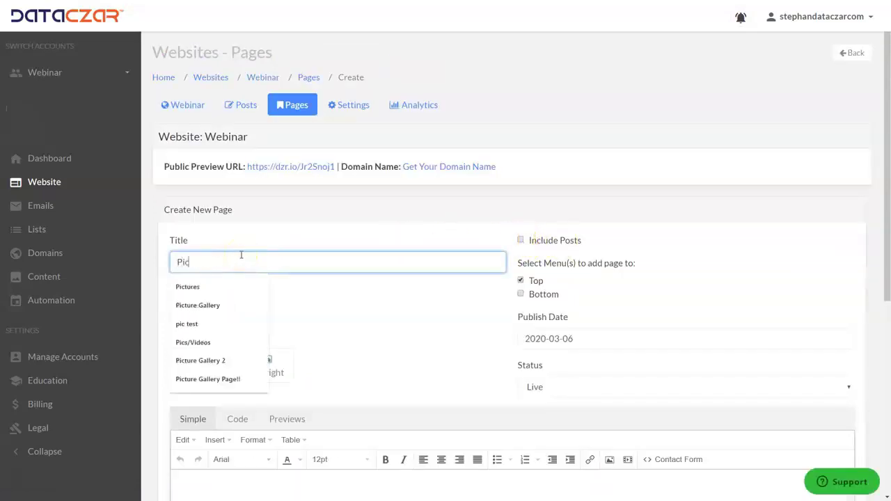
type("tures")
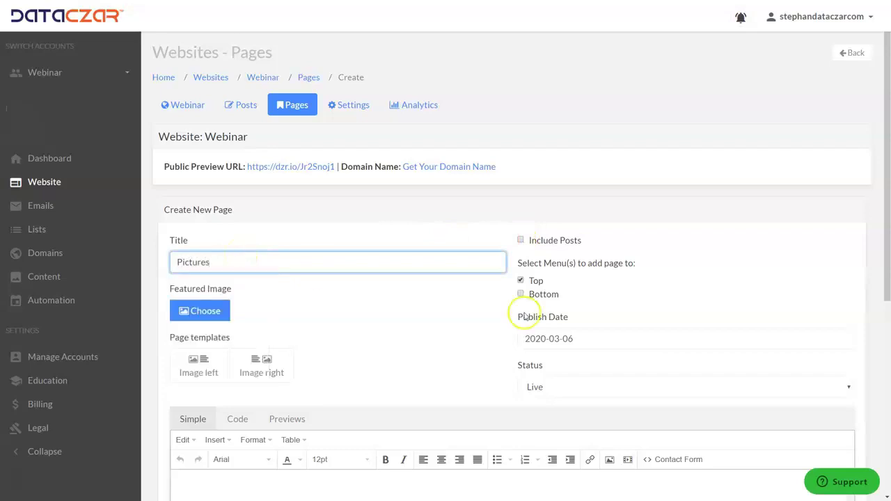
left_click(520, 240)
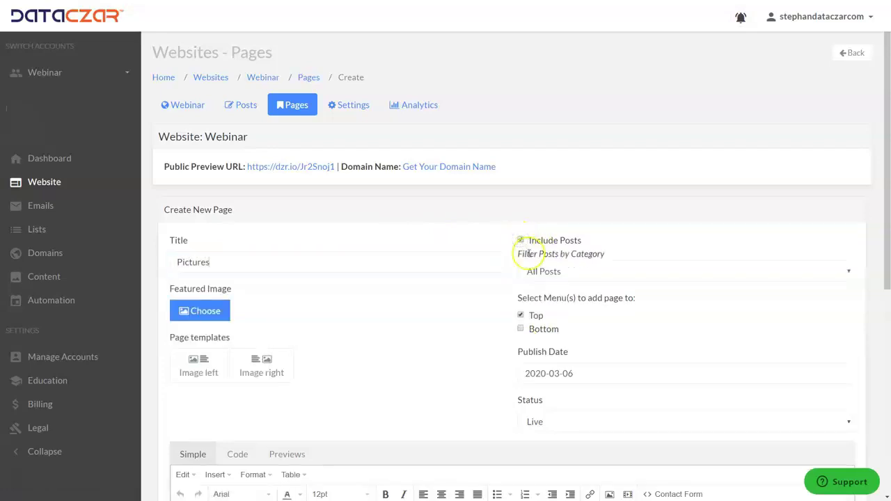
left_click(620, 272)
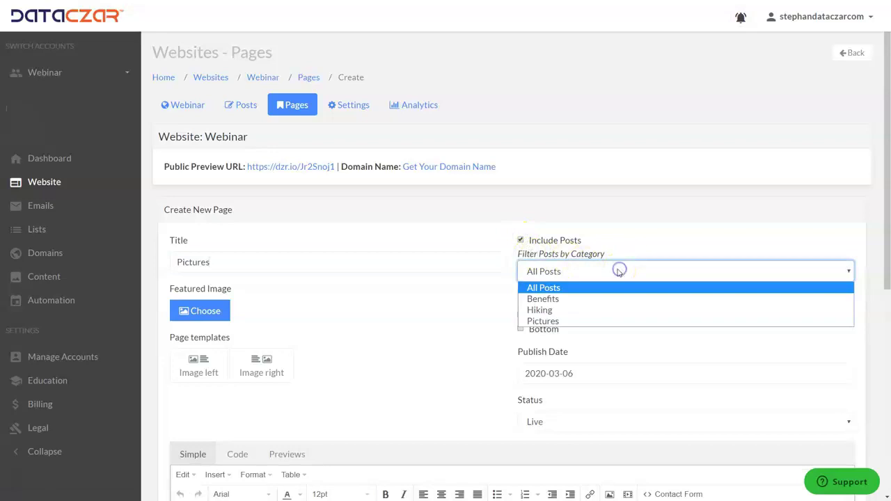
left_click(543, 322)
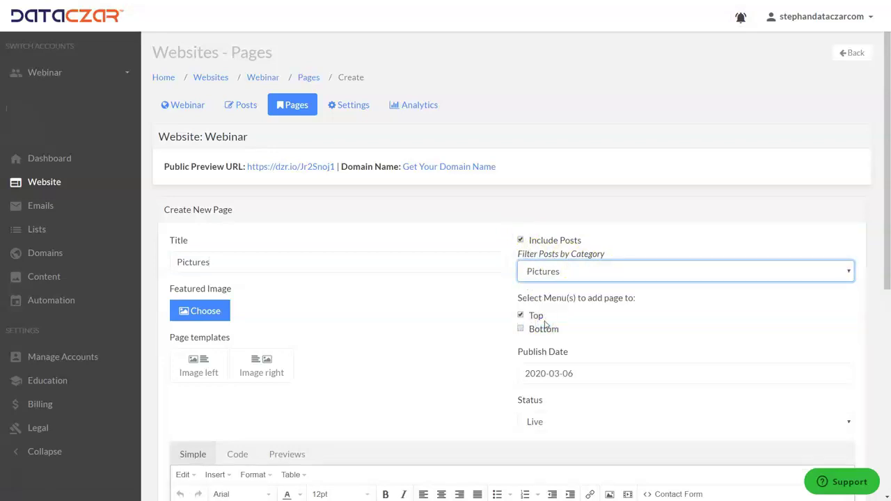
scroll(384, 256, "down", 4)
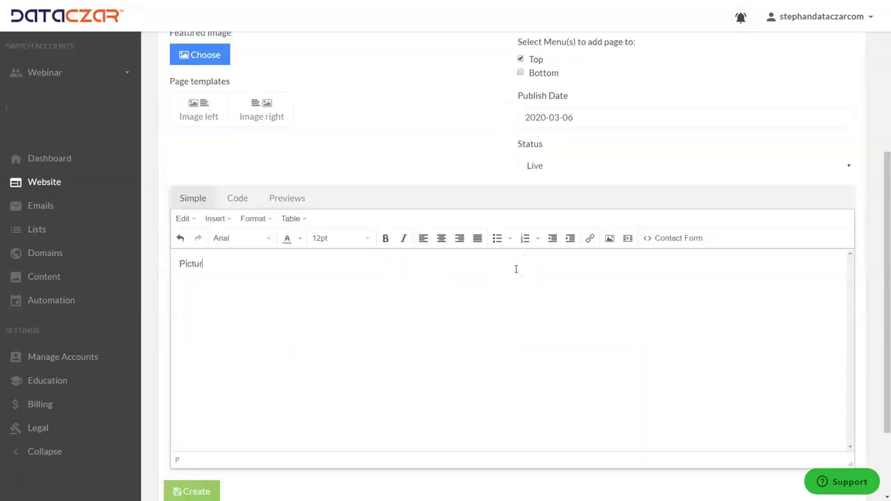
Make the Pictures heading coloured, 18pt, bold, italic and centred, then create the page.
left_click_drag(248, 265, 138, 257)
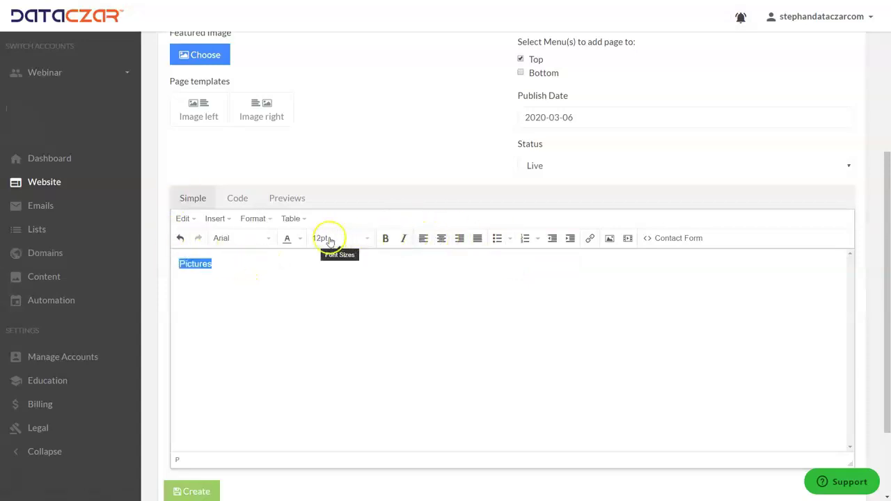
left_click(300, 240)
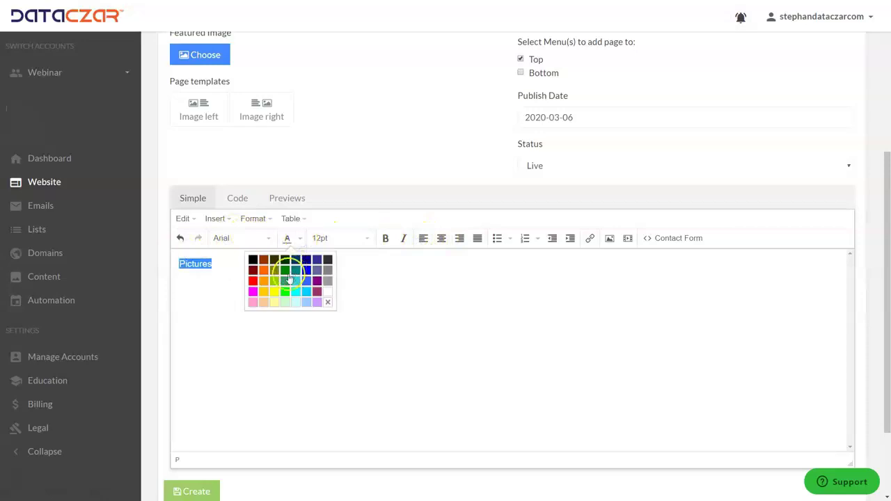
left_click(285, 282)
left_click(367, 239)
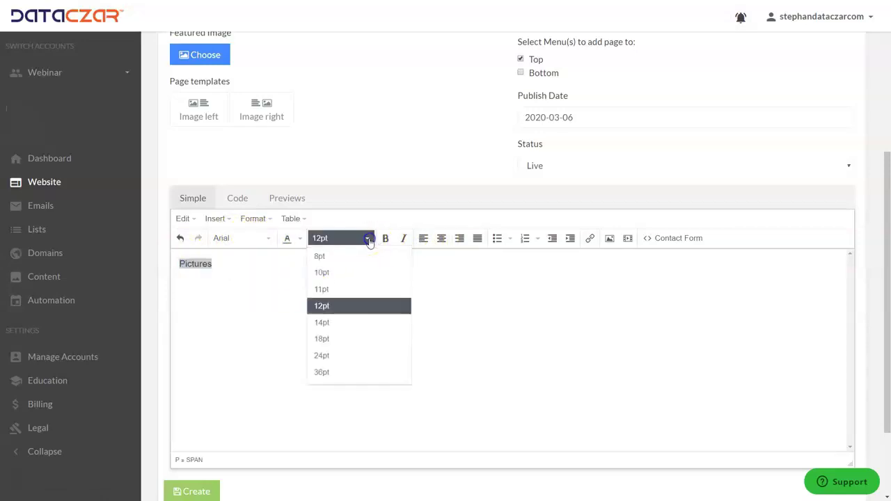
left_click(324, 339)
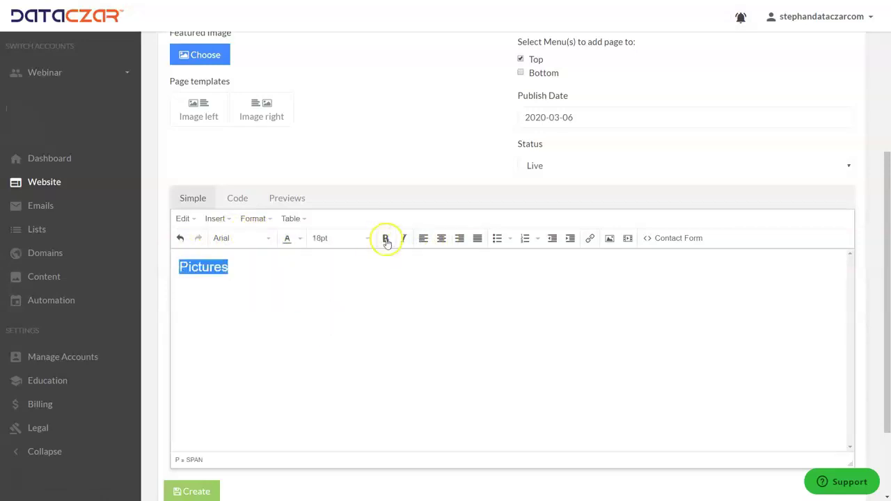
left_click(385, 238)
left_click(404, 238)
left_click(441, 238)
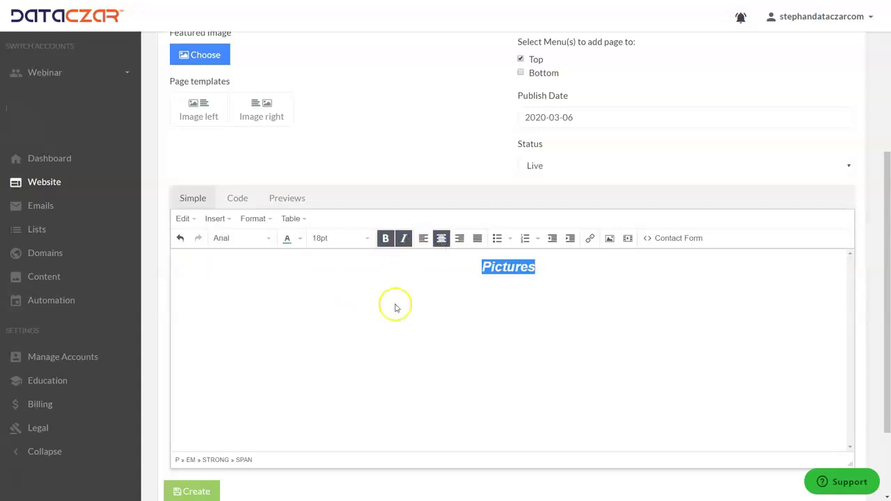
scroll(378, 314, "down", 1)
scroll(377, 314, "down", 2)
left_click(213, 383)
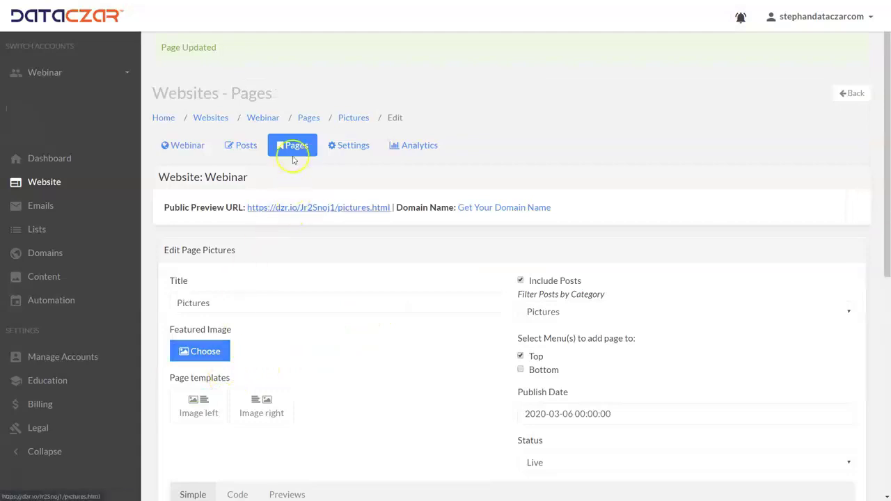
Reorder the Top menu to Benefits, Pictures, Hiking and open the Hiking page editor.
left_click(296, 147)
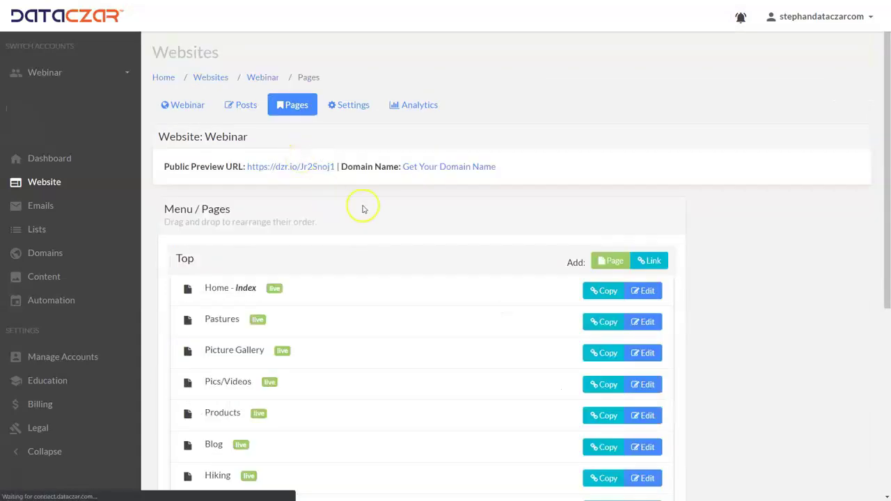
scroll(362, 209, "down", 3)
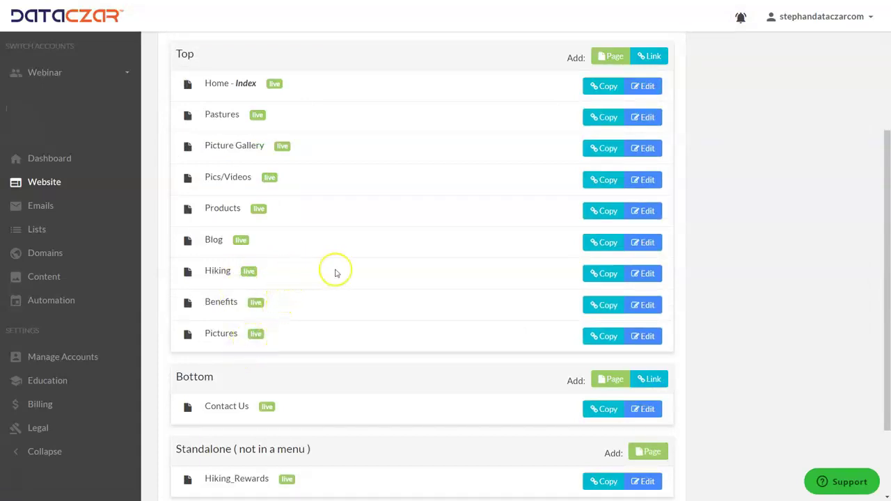
left_click_drag(373, 273, 375, 332)
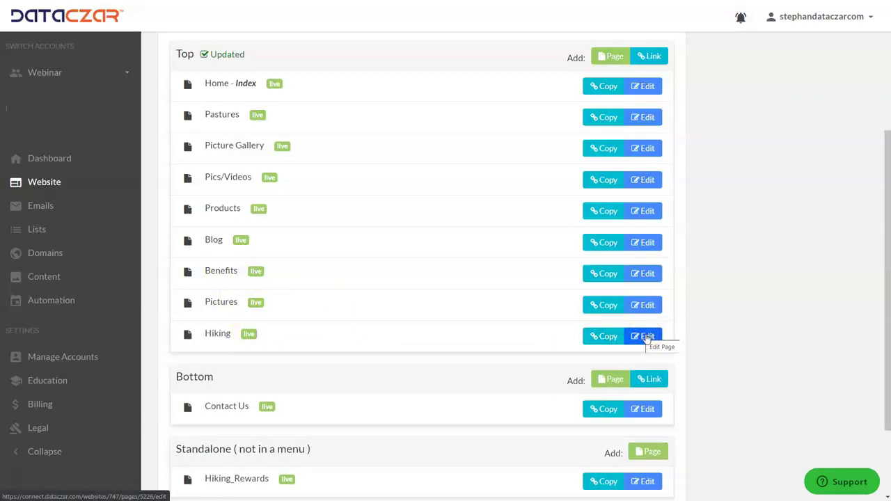
left_click(645, 338)
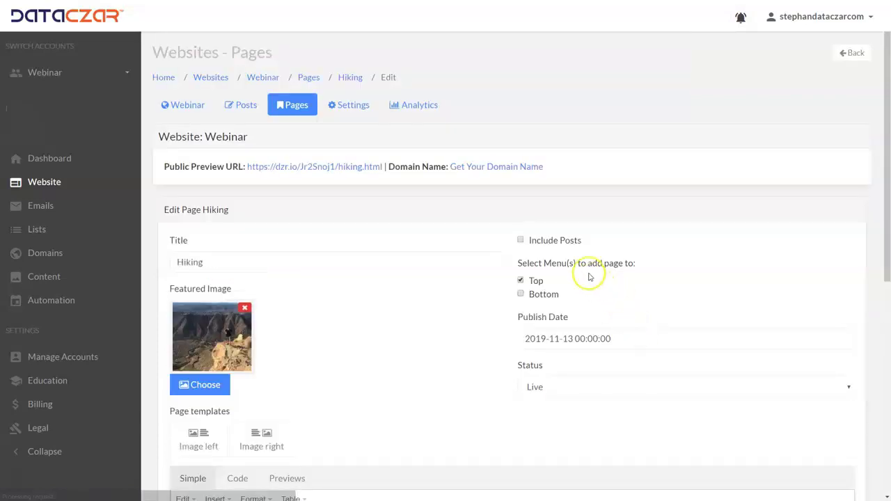
Make the Hiking page list only Hiking-category blog posts, save it, and return to Pages.
left_click(521, 241)
left_click(562, 273)
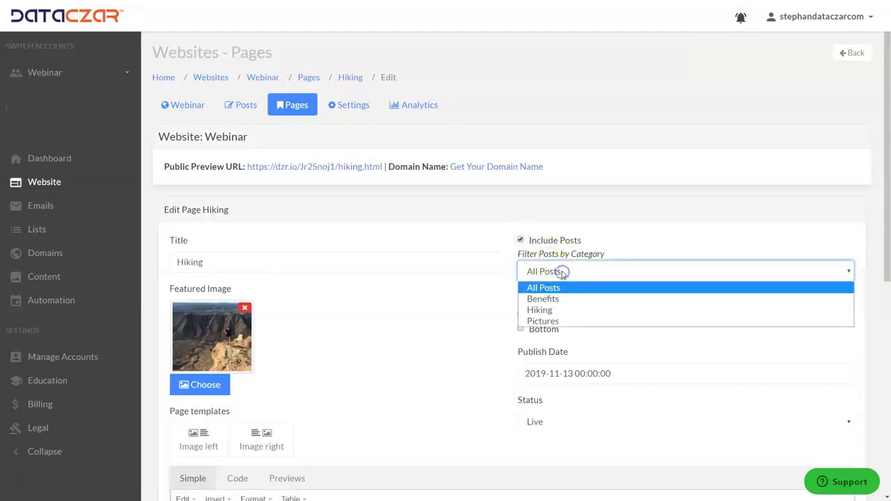
left_click(545, 311)
scroll(443, 307, "down", 6)
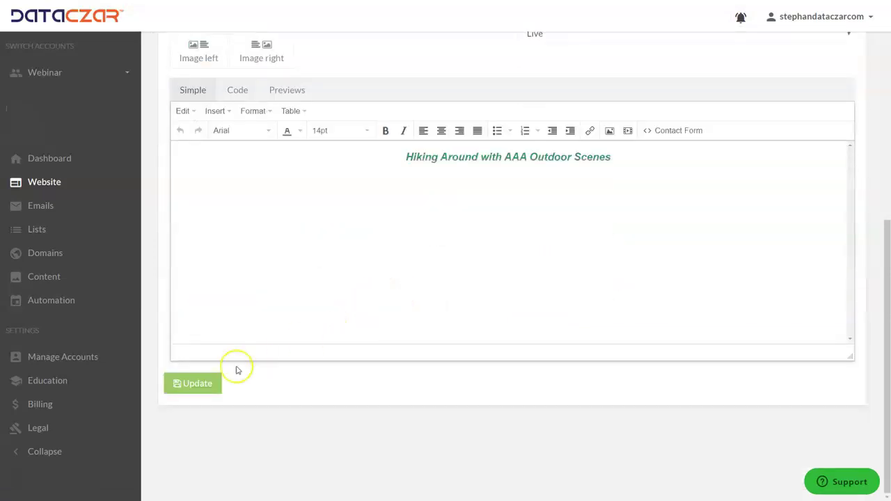
left_click(196, 385)
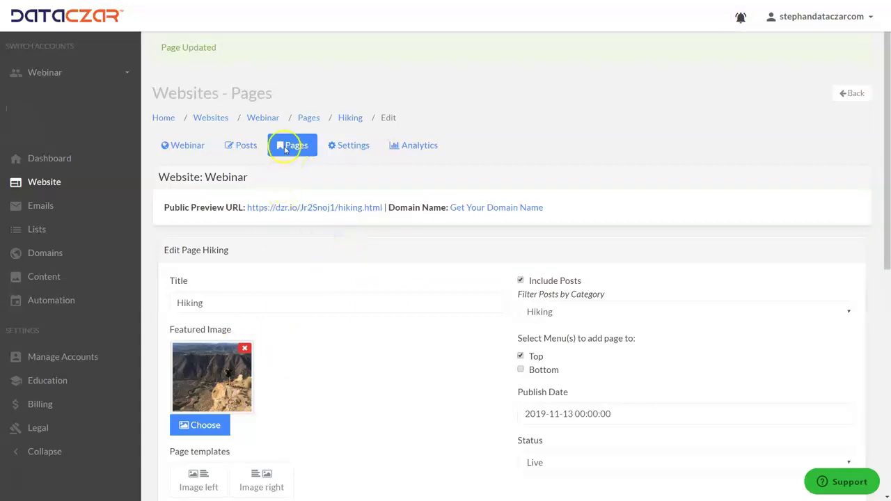
left_click(249, 145)
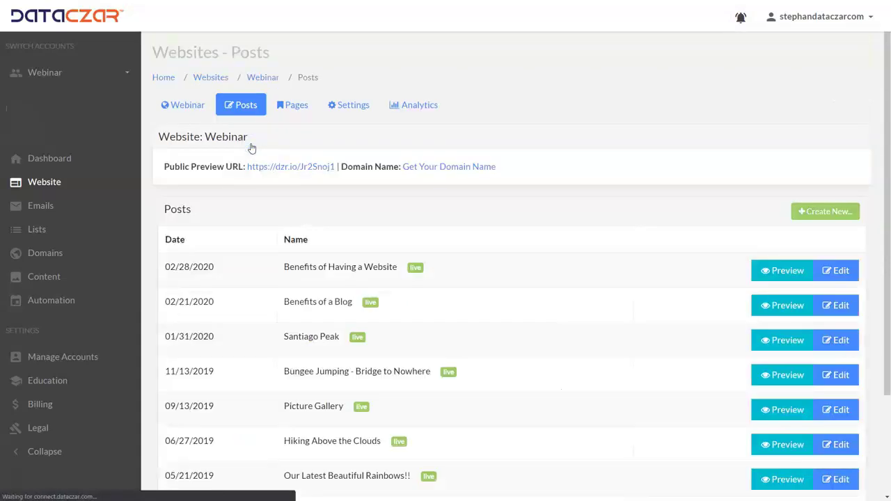
left_click(295, 110)
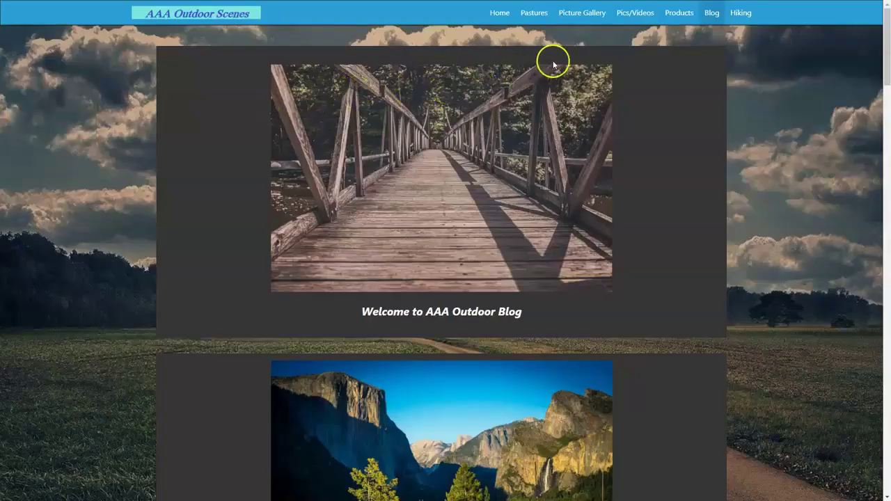
View the live Hiking page and scroll through its listed posts.
left_click(735, 28)
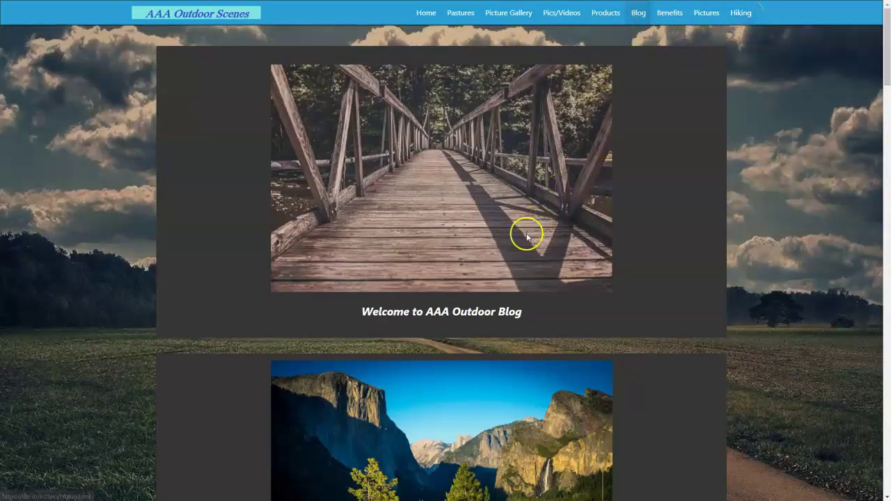
scroll(523, 236, "down", 2)
scroll(519, 247, "down", 20)
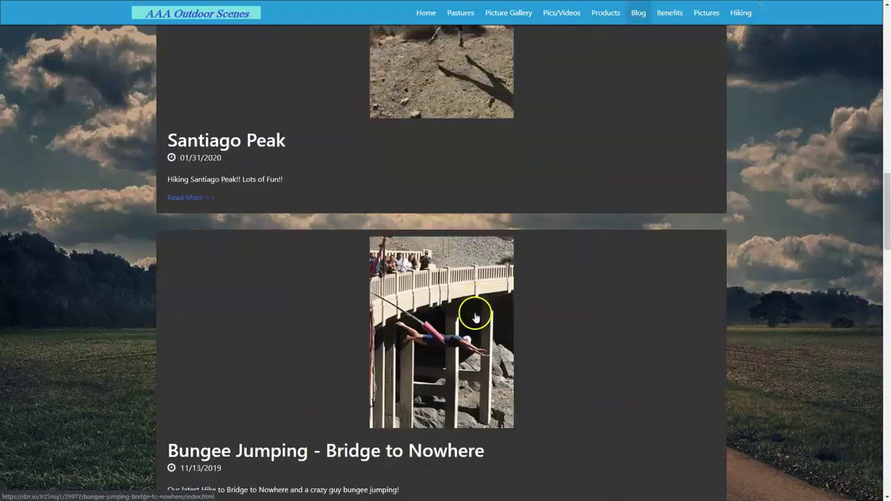
scroll(467, 322, "down", 8)
scroll(461, 321, "up", 15)
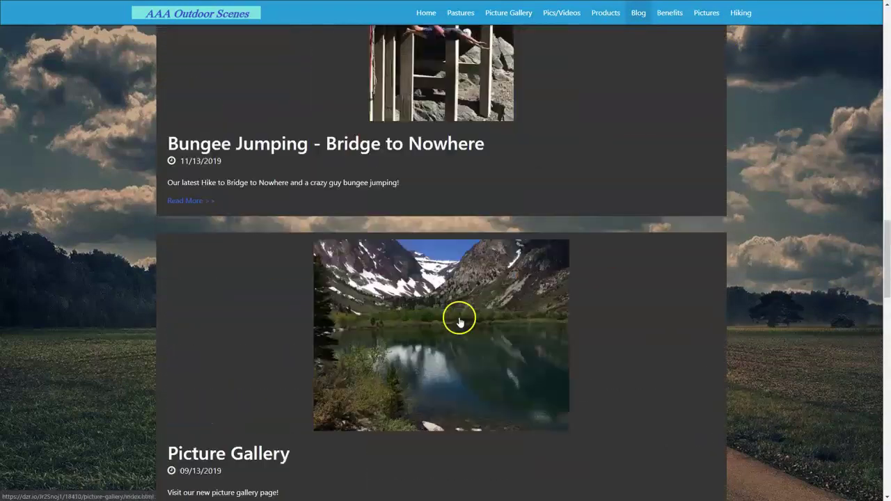
scroll(459, 317, "up", 10)
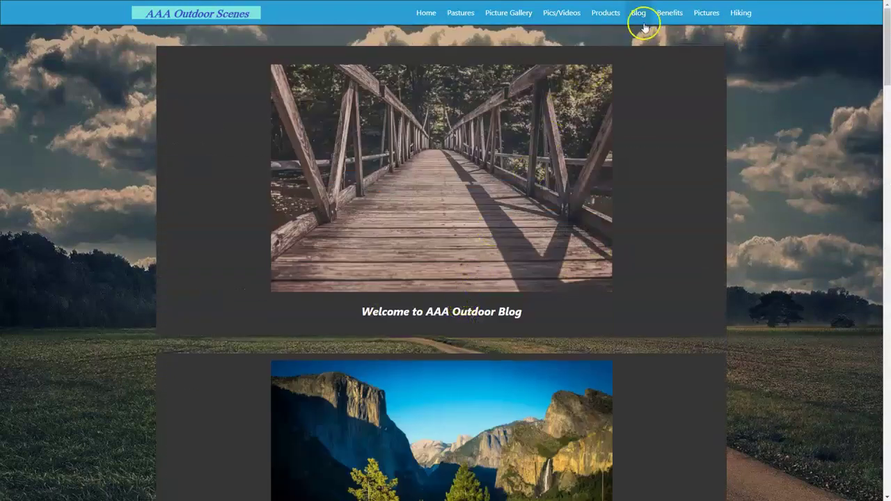
Open the live Benefits page and scroll through its Benefits posts.
left_click(666, 14)
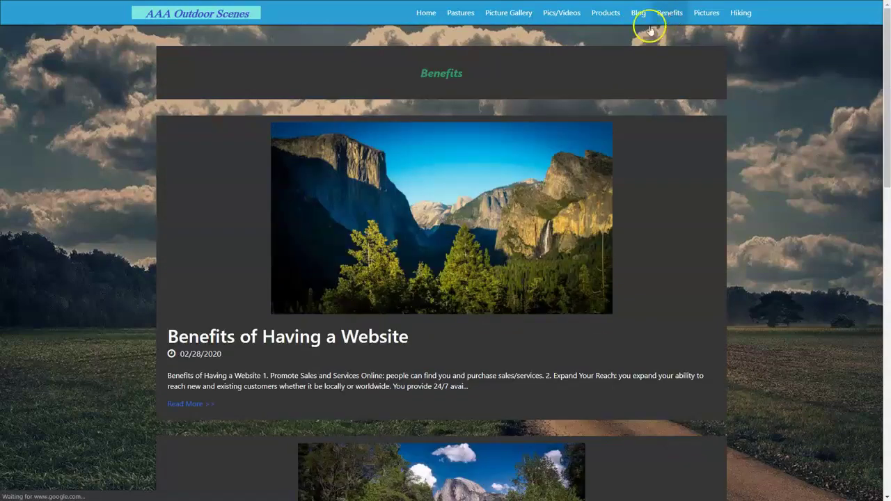
scroll(476, 233, "down", 8)
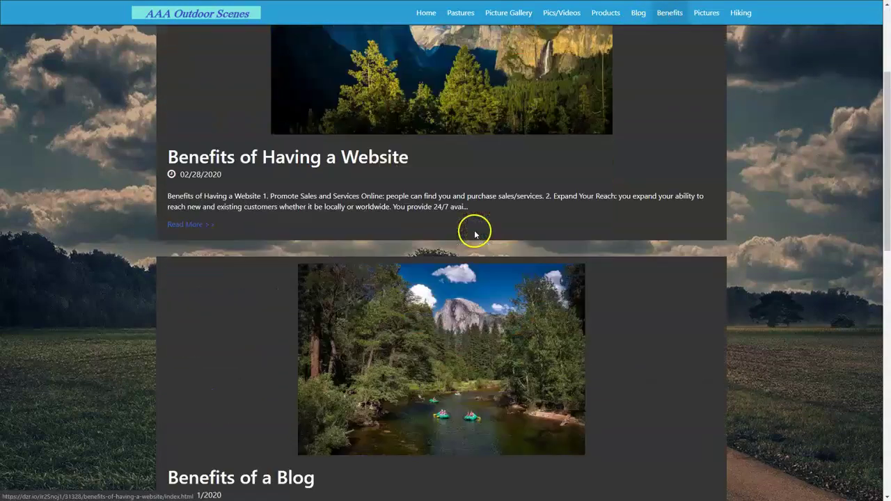
scroll(471, 238, "down", 1)
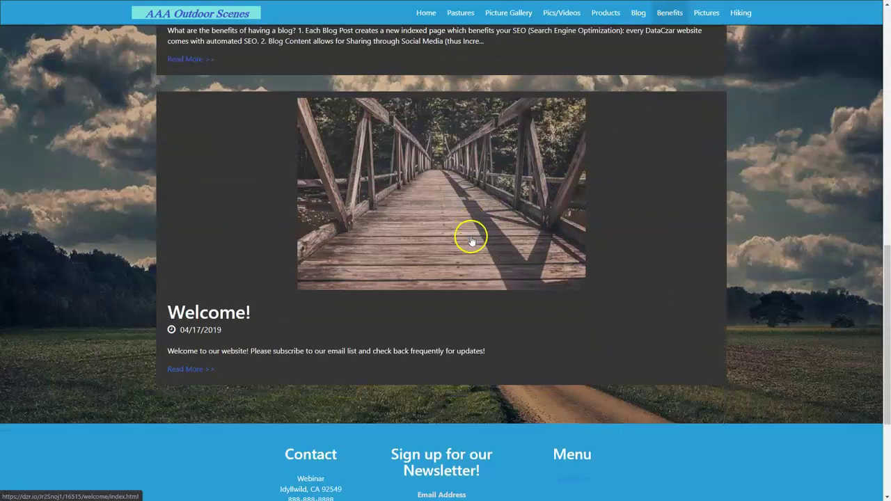
scroll(467, 237, "up", 6)
scroll(428, 367, "up", 5)
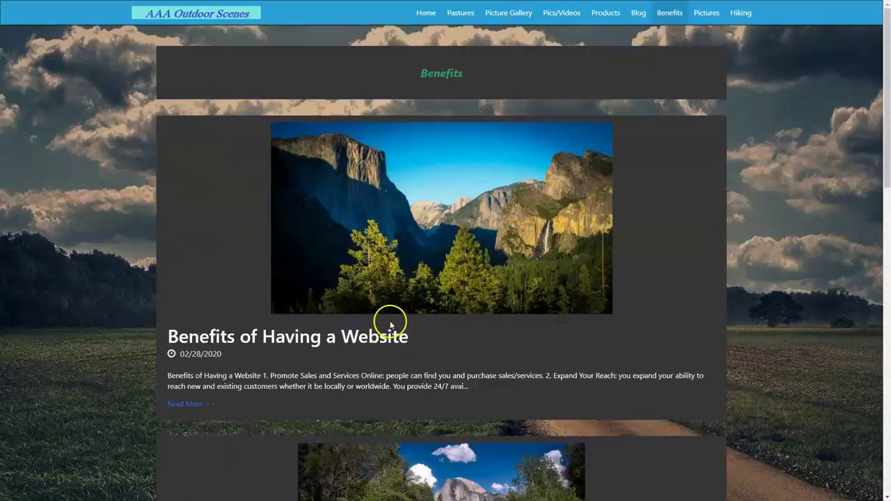
Check the live Pictures and Hiking pages, scrolling through each one's posts.
left_click(704, 13)
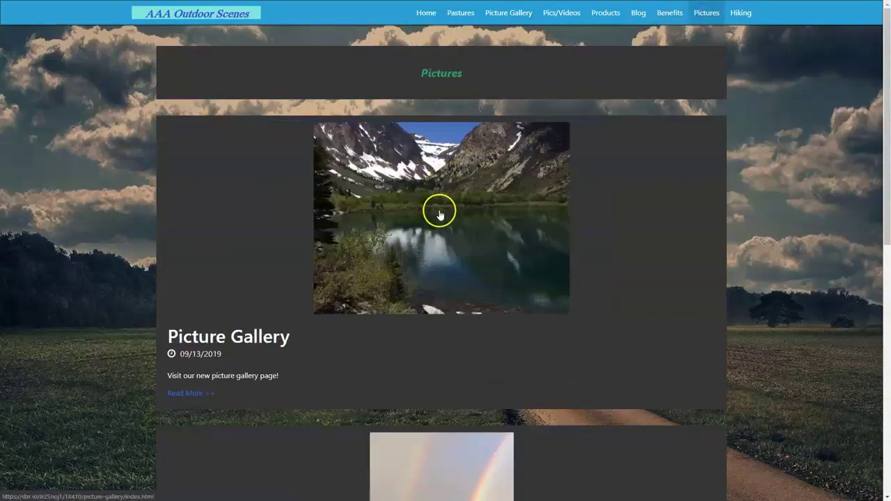
scroll(439, 216, "down", 5)
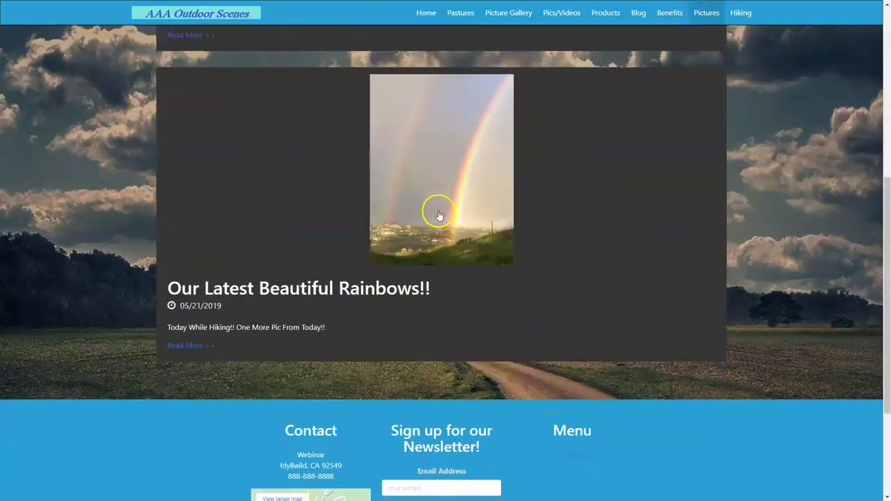
scroll(439, 215, "up", 5)
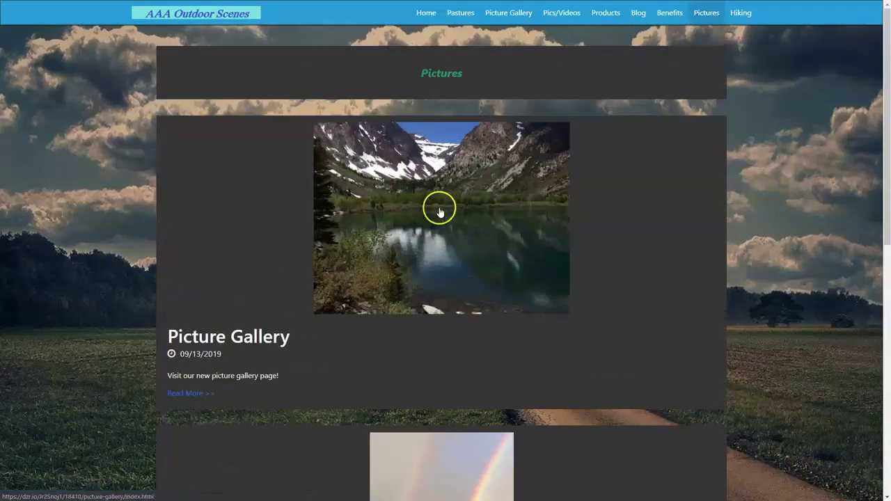
left_click(740, 13)
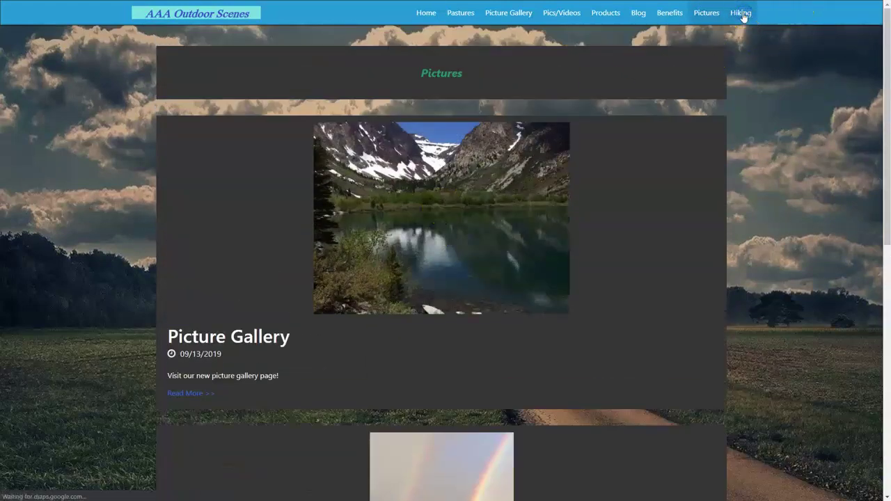
scroll(537, 195, "down", 4)
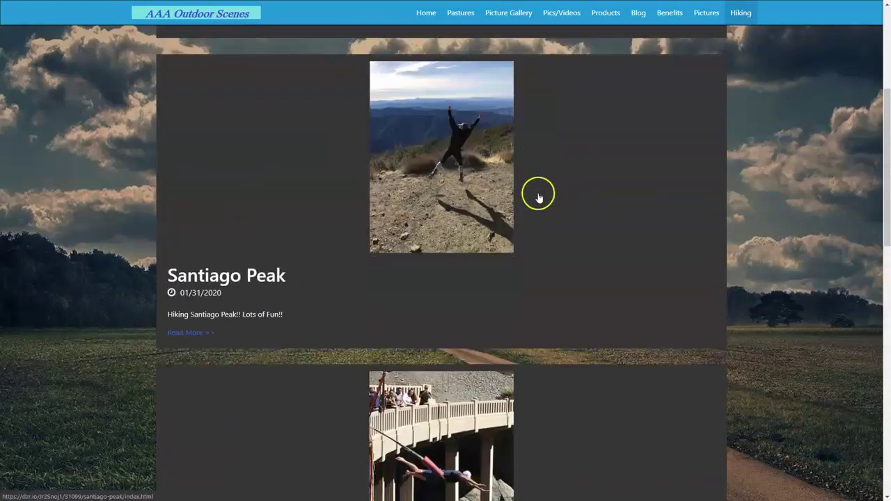
scroll(537, 198, "down", 6)
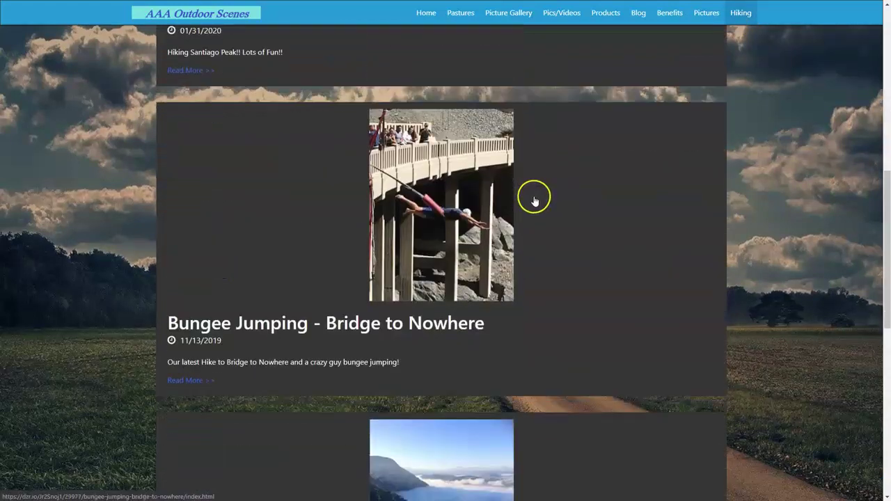
scroll(534, 201, "down", 4)
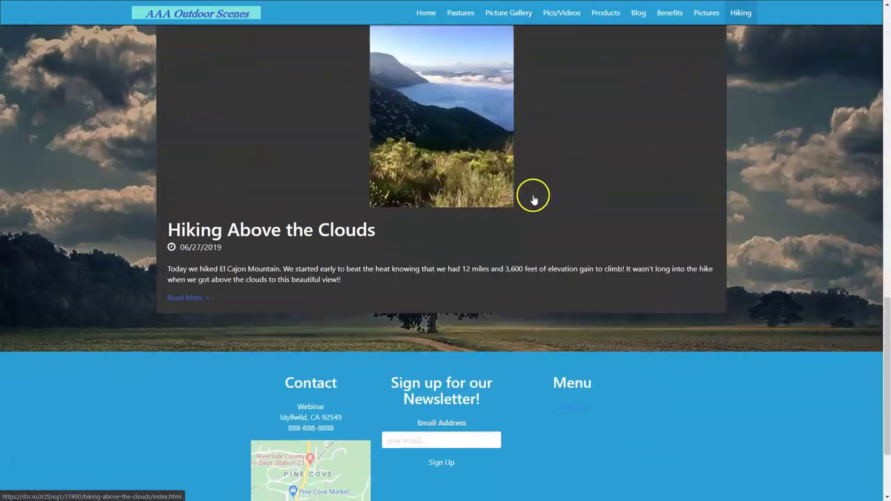
scroll(534, 200, "up", 7)
scroll(534, 199, "up", 5)
Revisit Pictures, Benefits and the full Blog page, then close the preview for the dashboard.
left_click(701, 16)
left_click(674, 16)
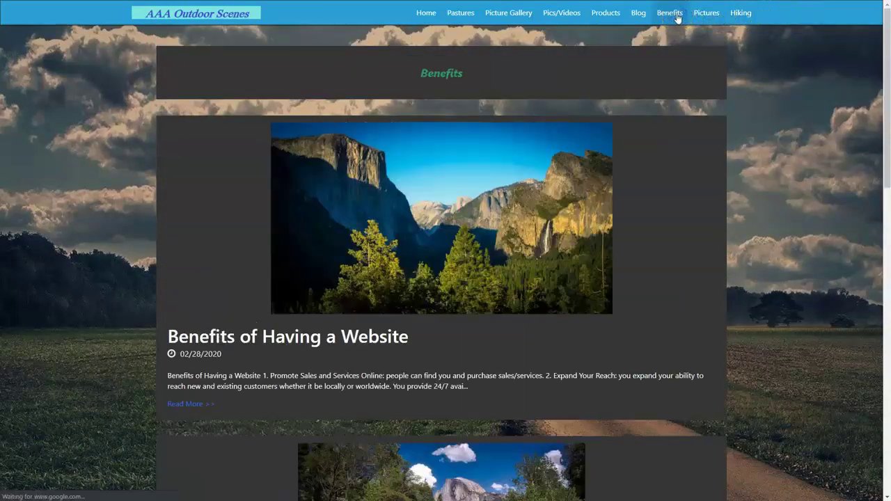
left_click(636, 18)
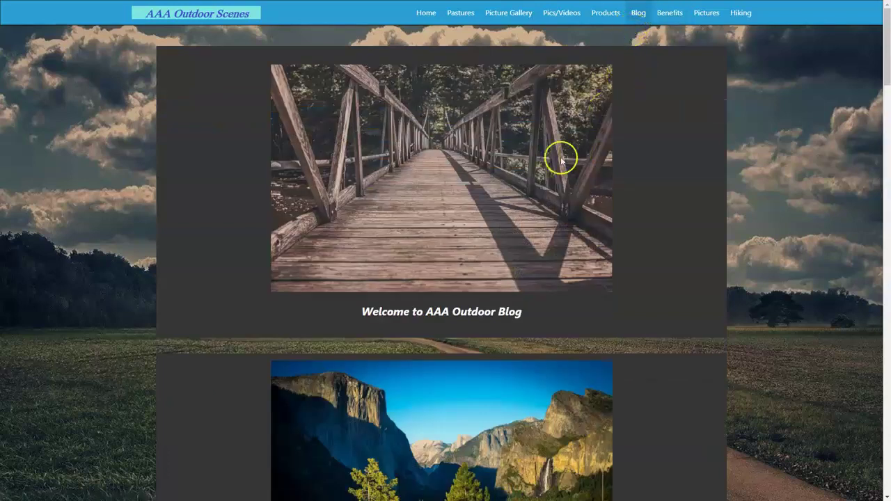
scroll(518, 179, "down", 3)
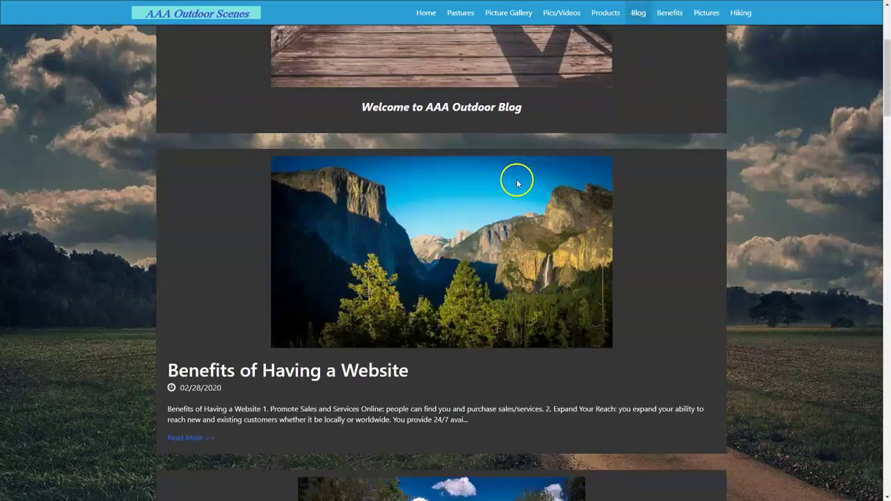
scroll(491, 189, "down", 10)
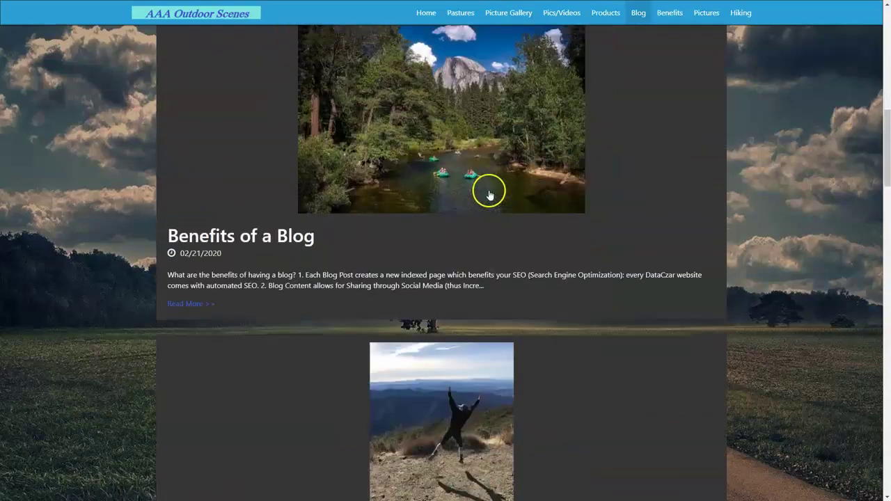
scroll(485, 197, "down", 18)
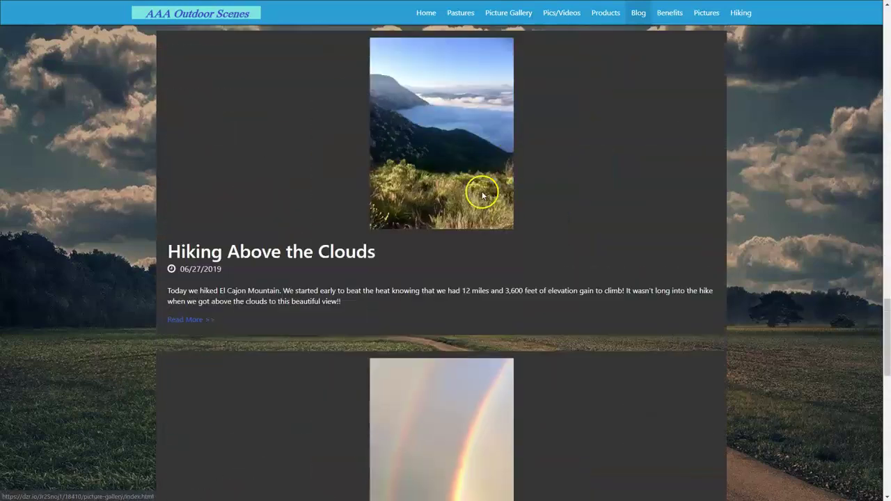
scroll(480, 196, "down", 8)
scroll(476, 195, "up", 15)
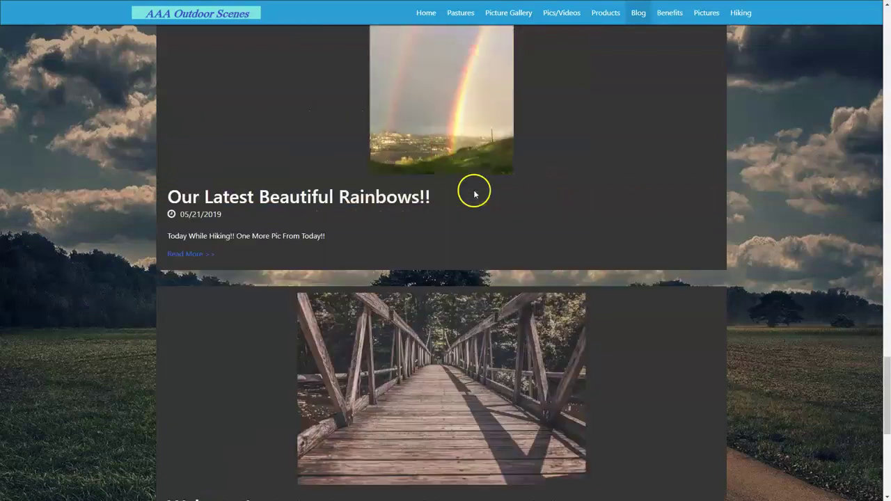
scroll(474, 191, "up", 20)
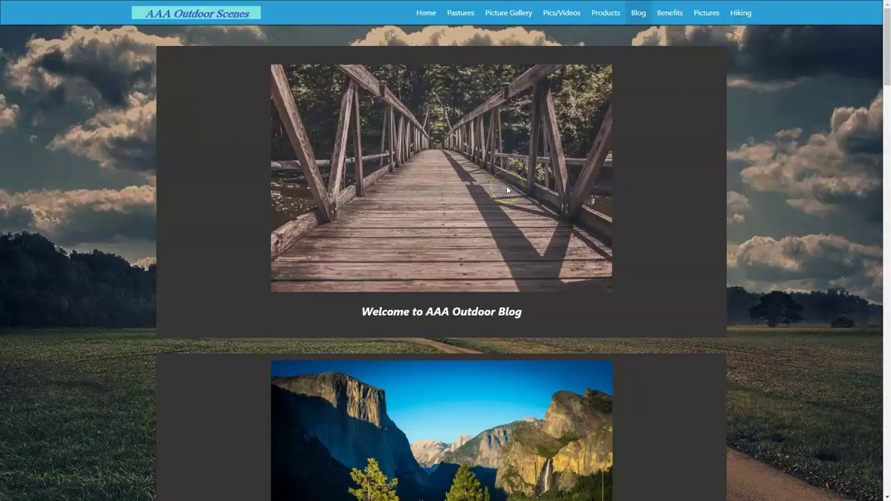
key("ctrl+w")
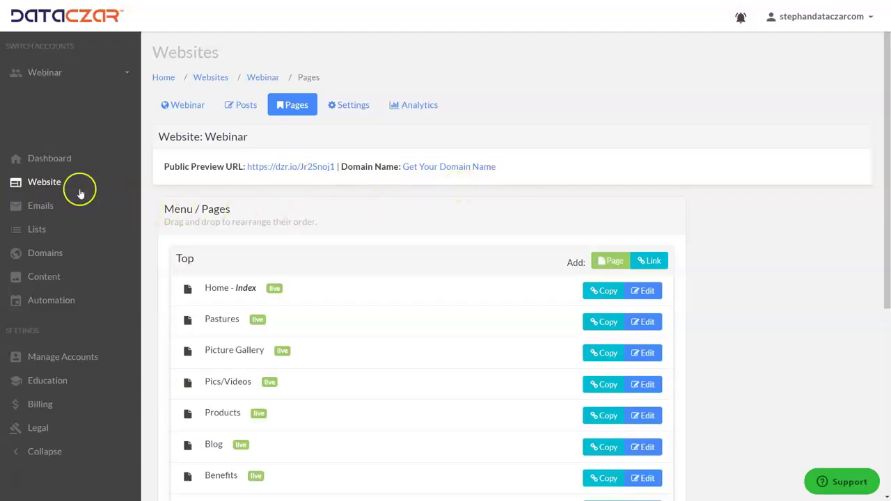
left_click(60, 159)
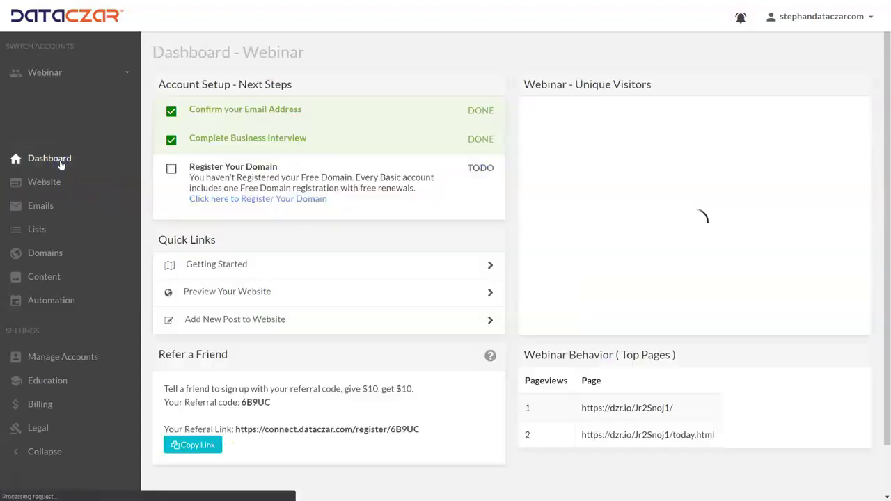